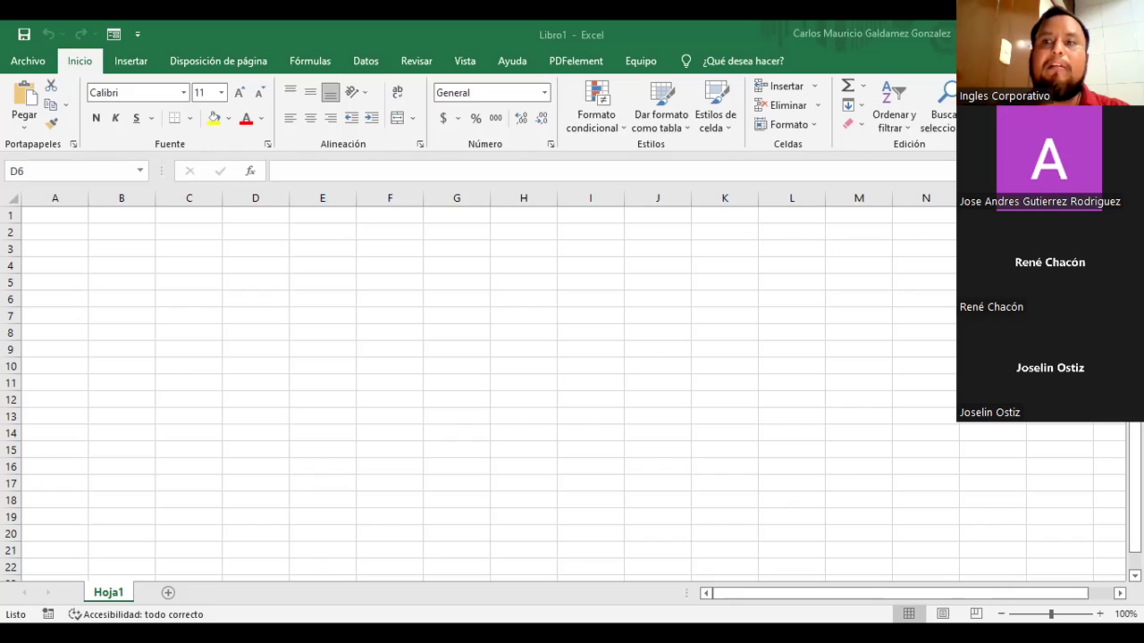
left_click(59, 217)
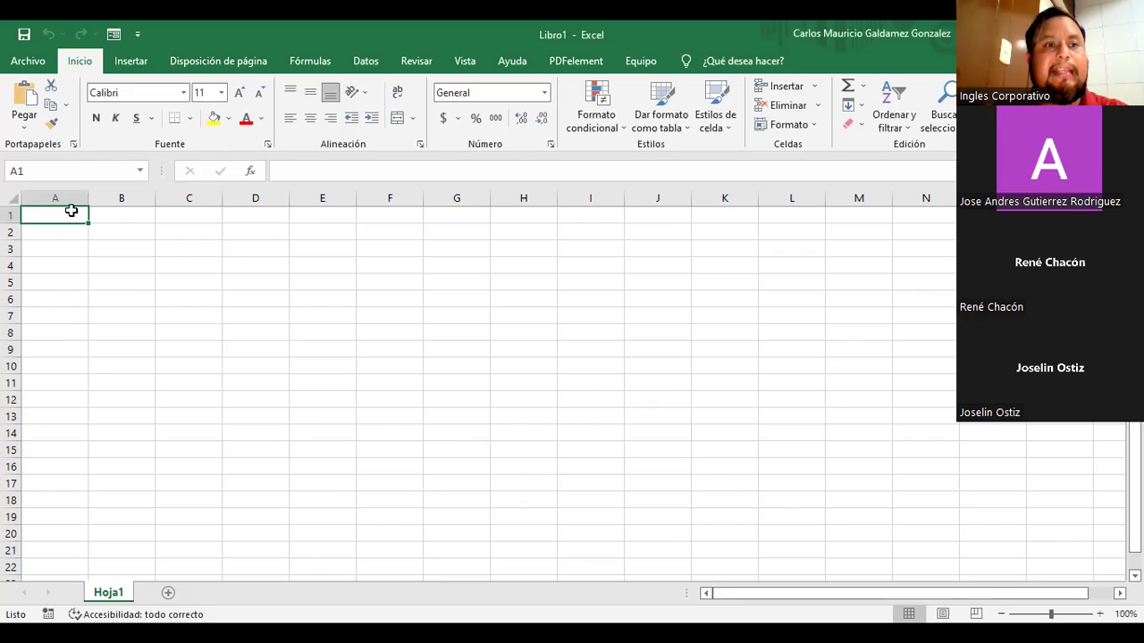
left_click(179, 330)
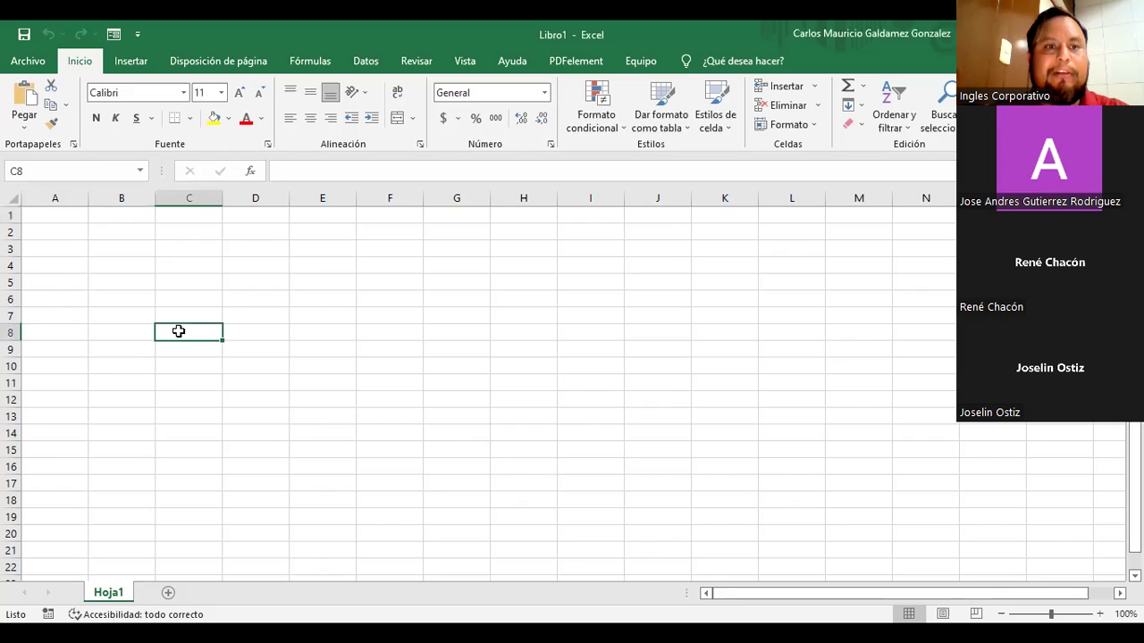
left_click(127, 244)
left_click(332, 295)
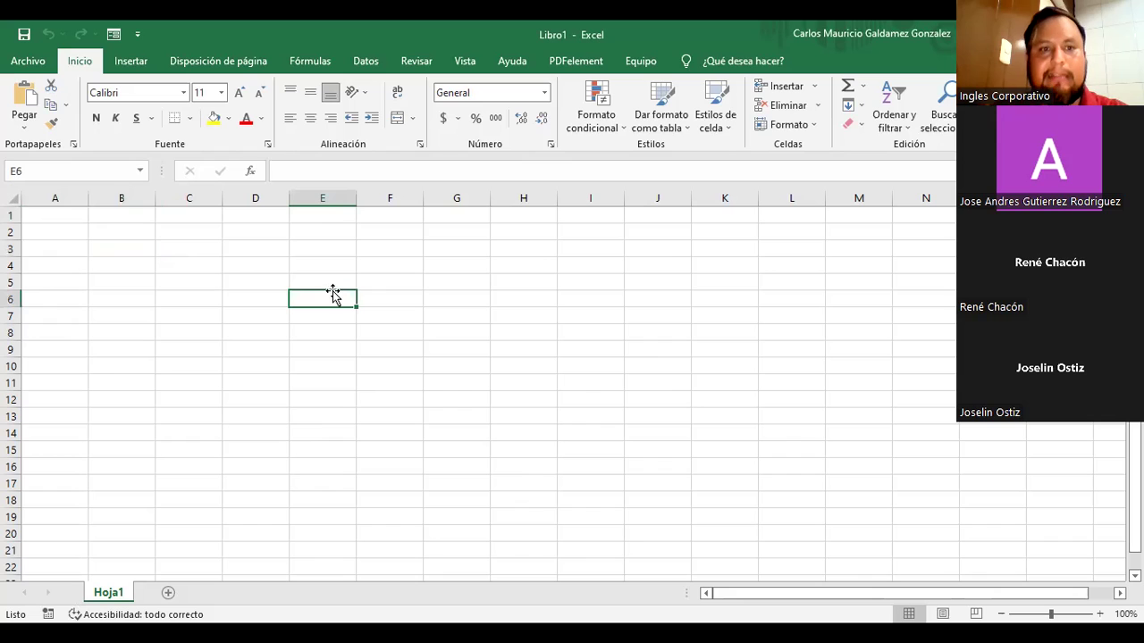
left_click(100, 236)
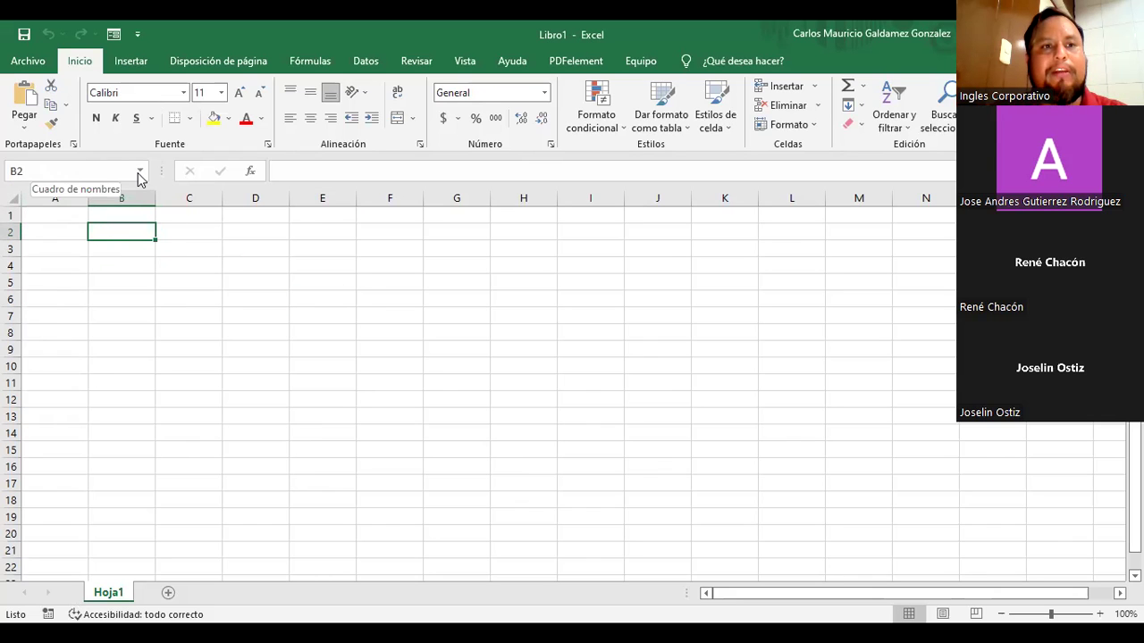
left_click(302, 313)
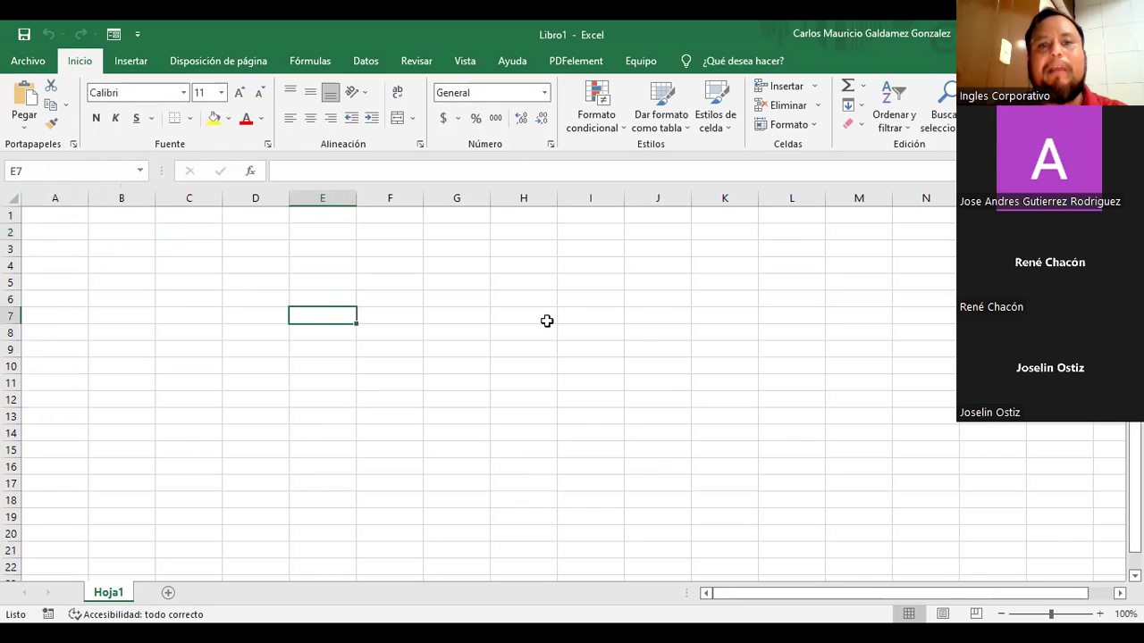
left_click(643, 301)
left_click(608, 463)
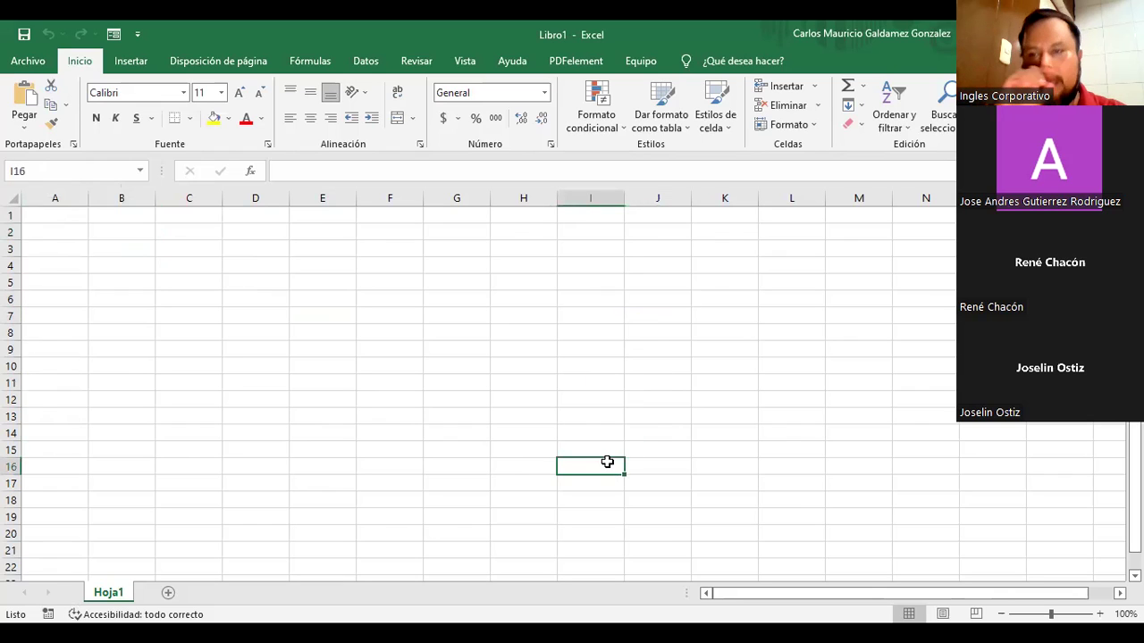
left_click(193, 262)
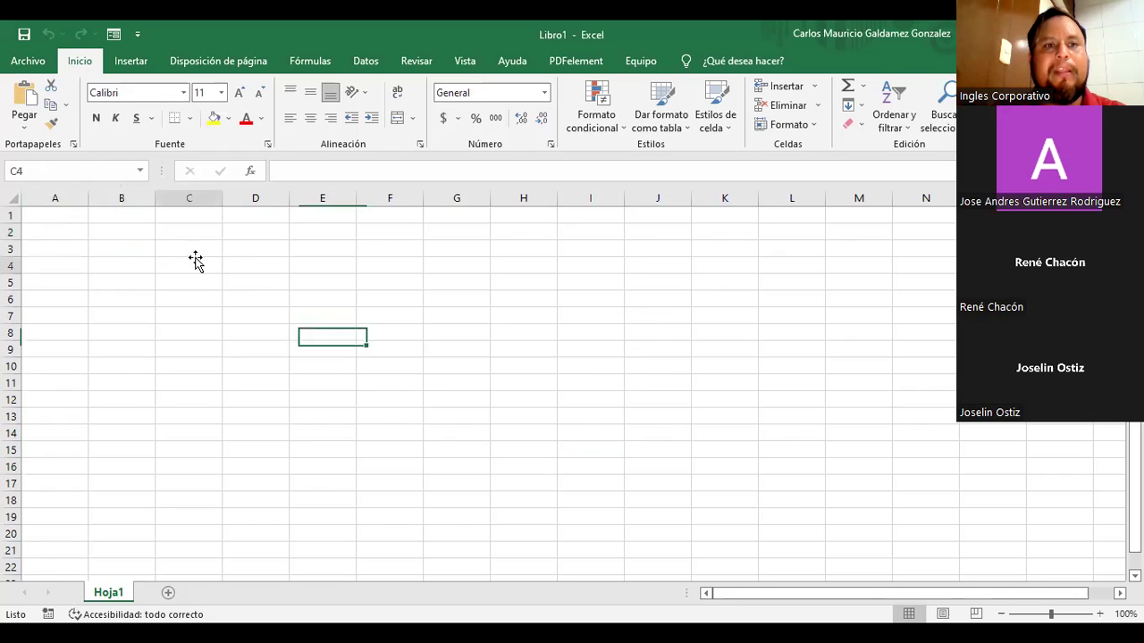
left_click(42, 466)
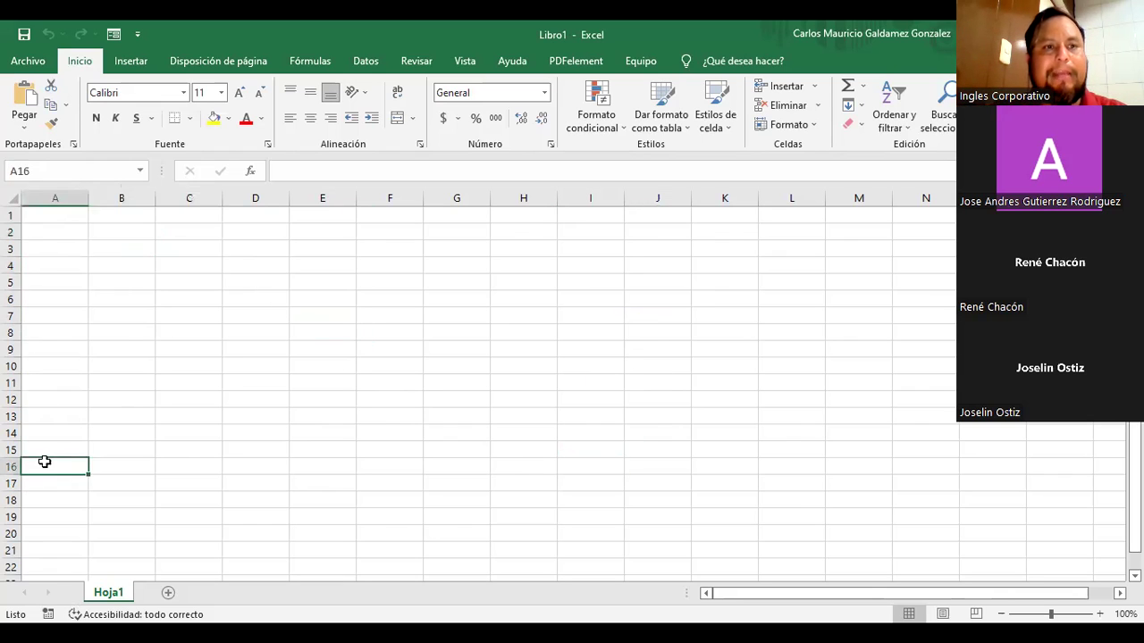
left_click(50, 221)
left_click(258, 351)
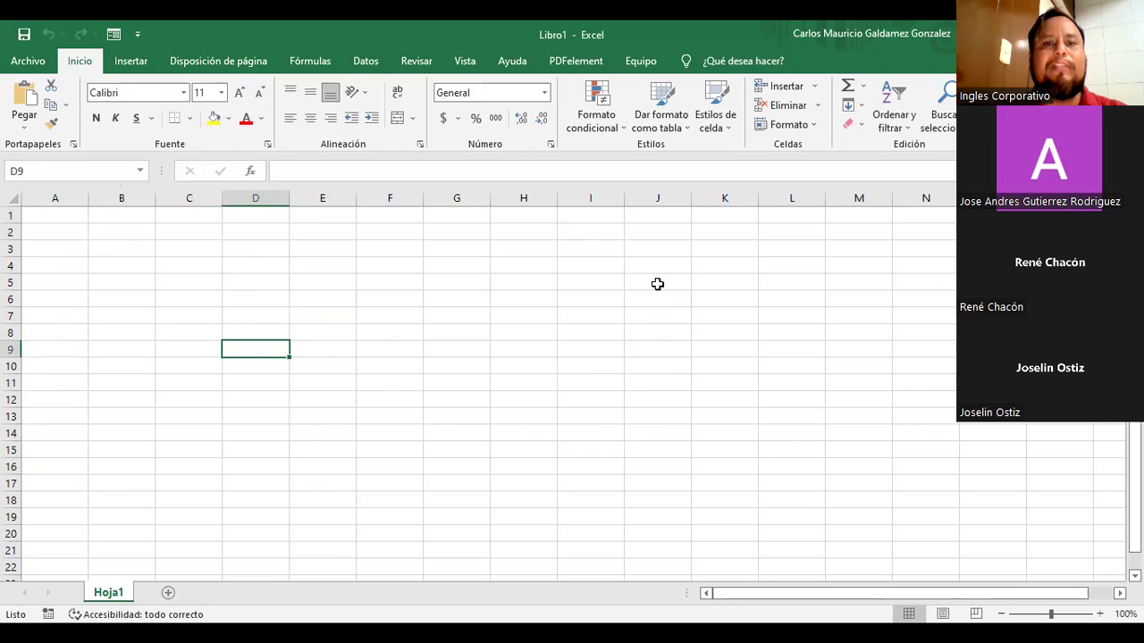
left_click(682, 263)
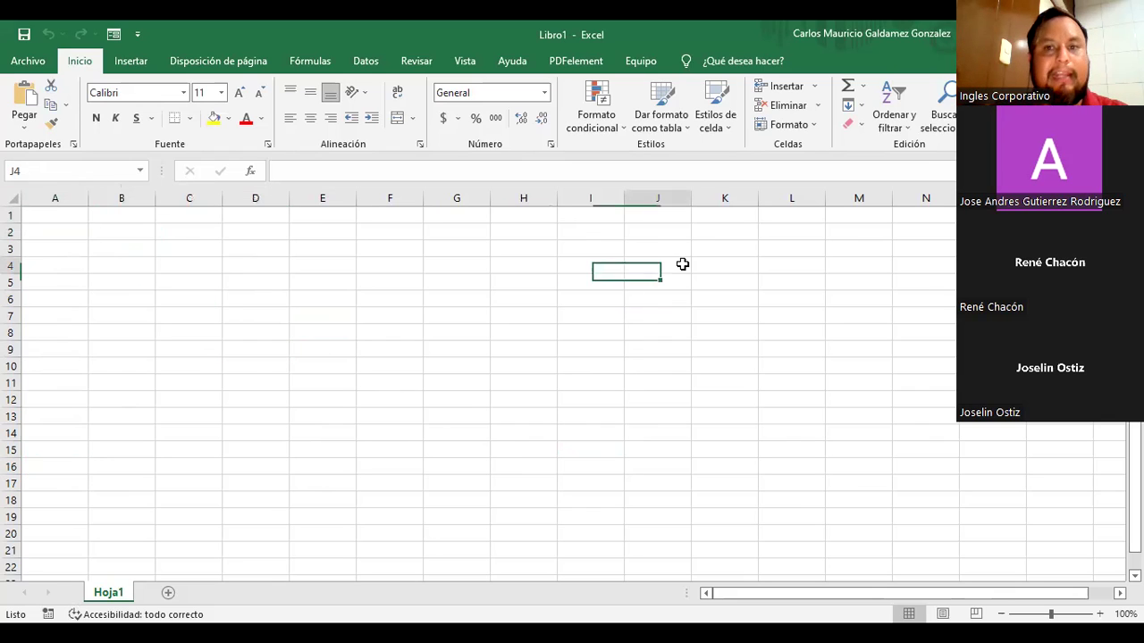
left_click(879, 216)
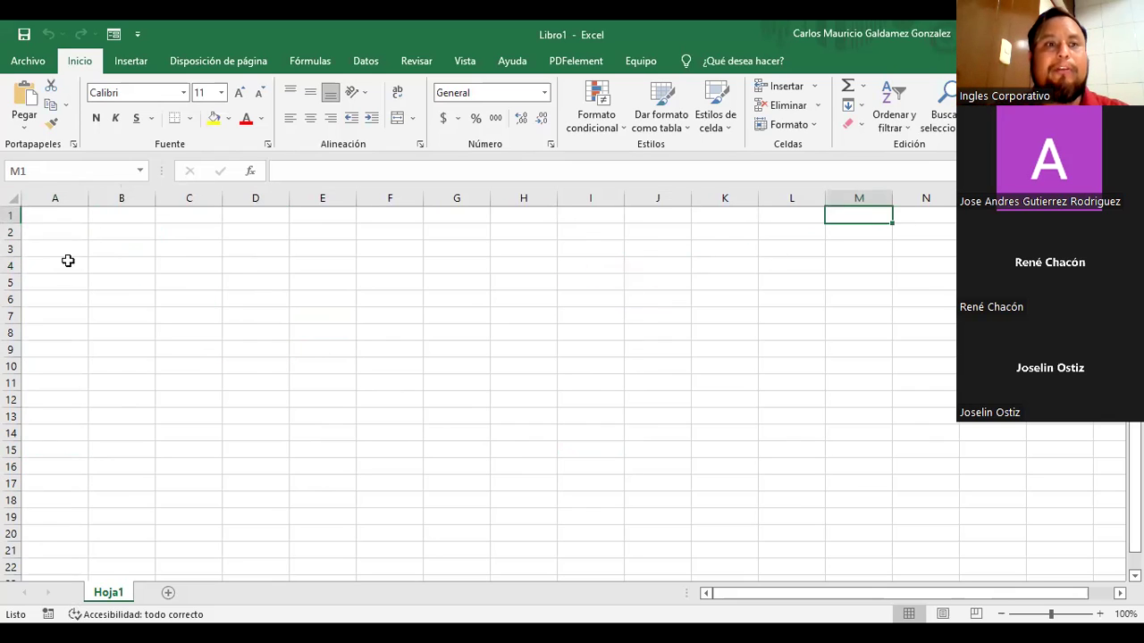
left_click(139, 170)
left_click(144, 169)
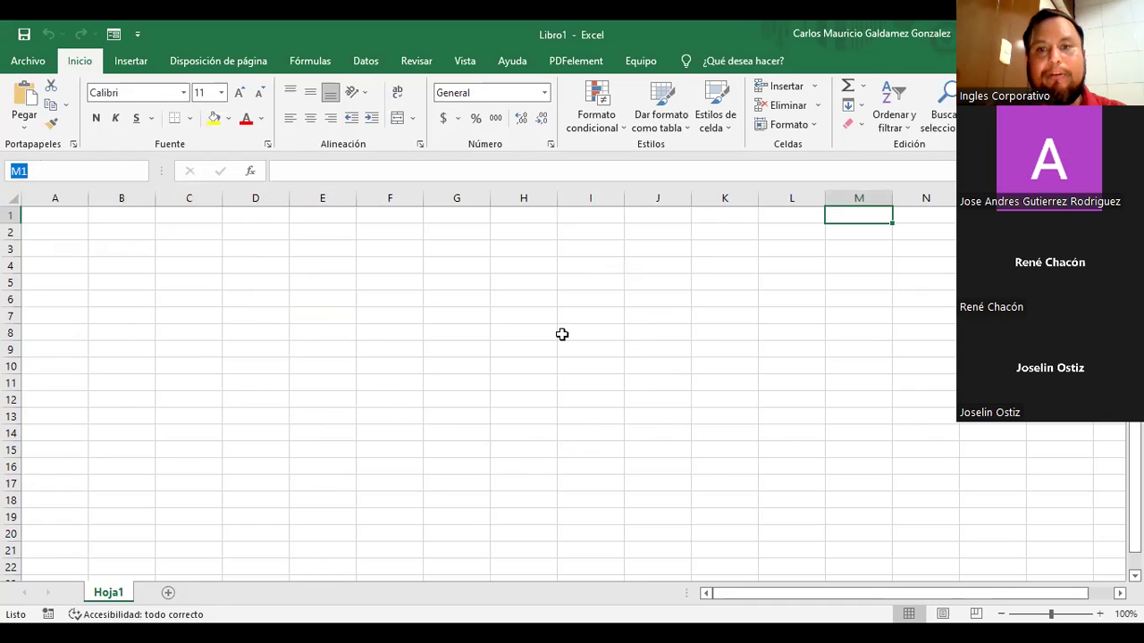
left_click(429, 361)
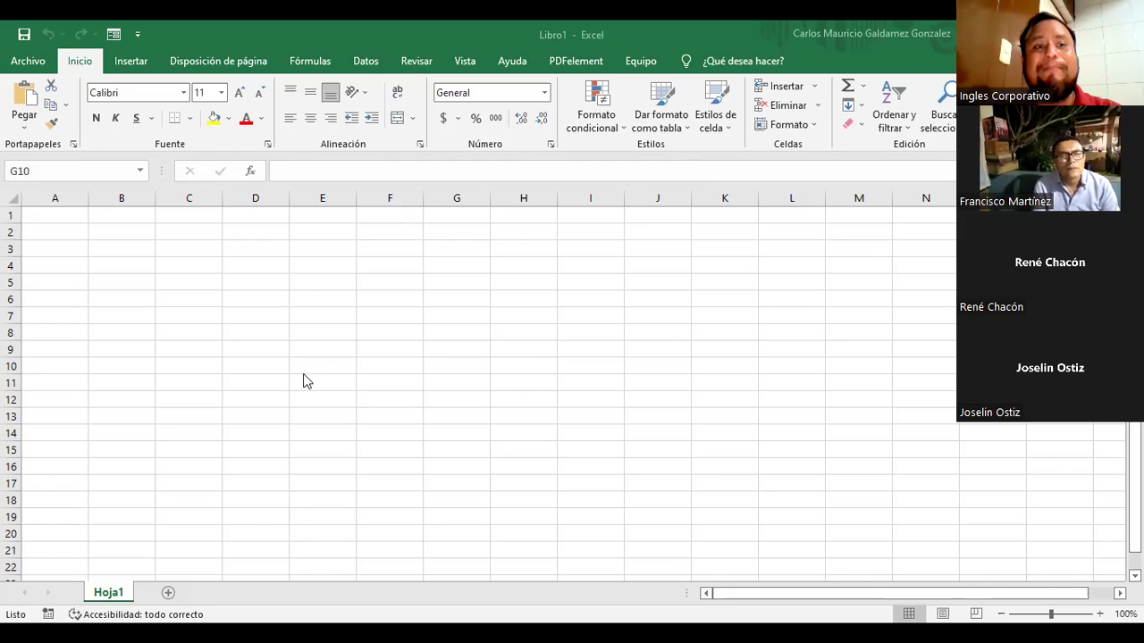
Step: Enter 'Hola mundo' in cell A1, confirm it, and move down to A2
left_click(77, 212)
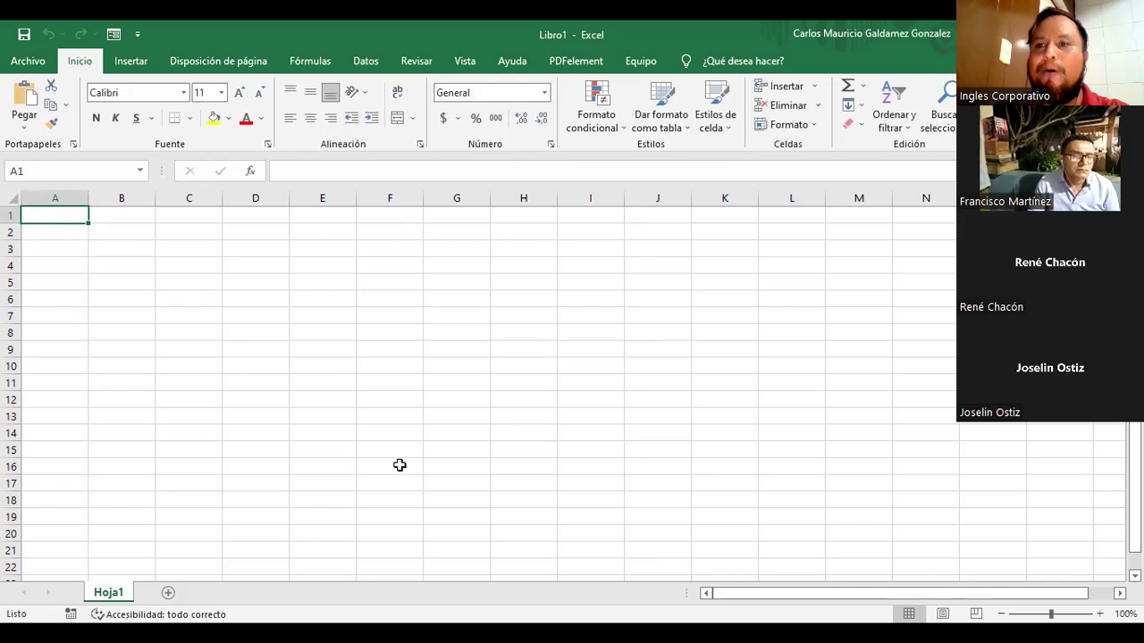
type("Hola ")
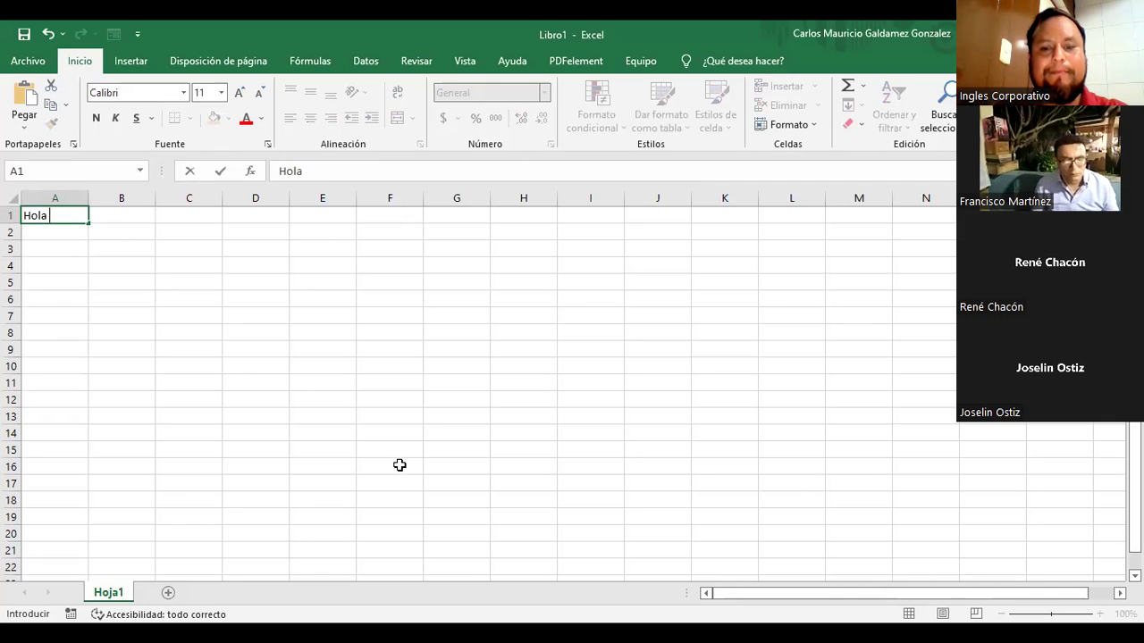
type("mundo")
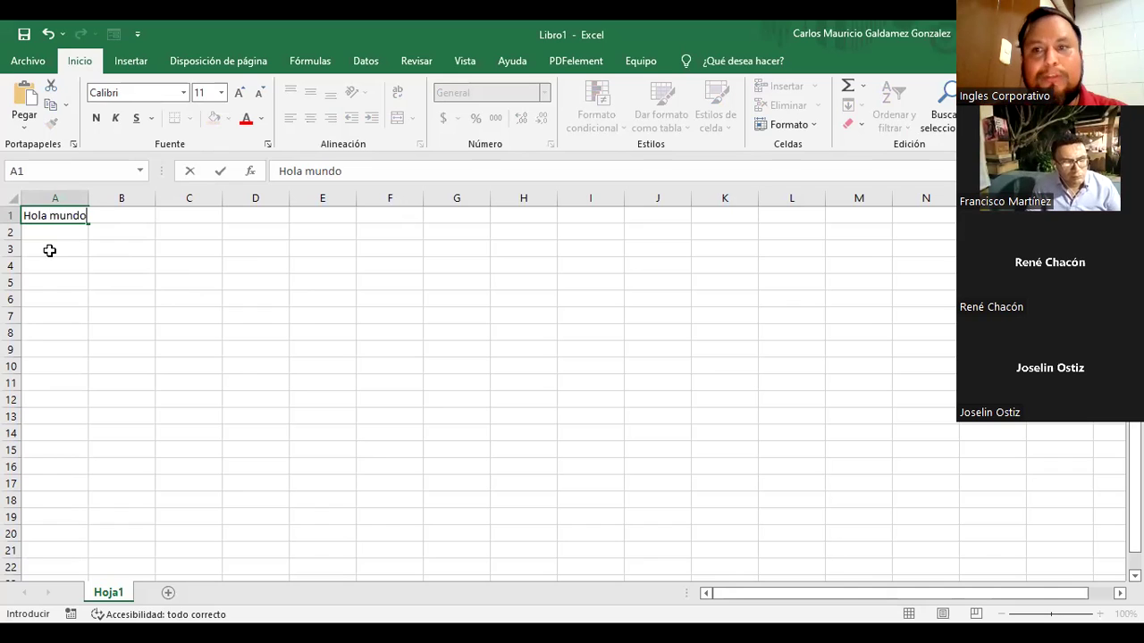
key("Return")
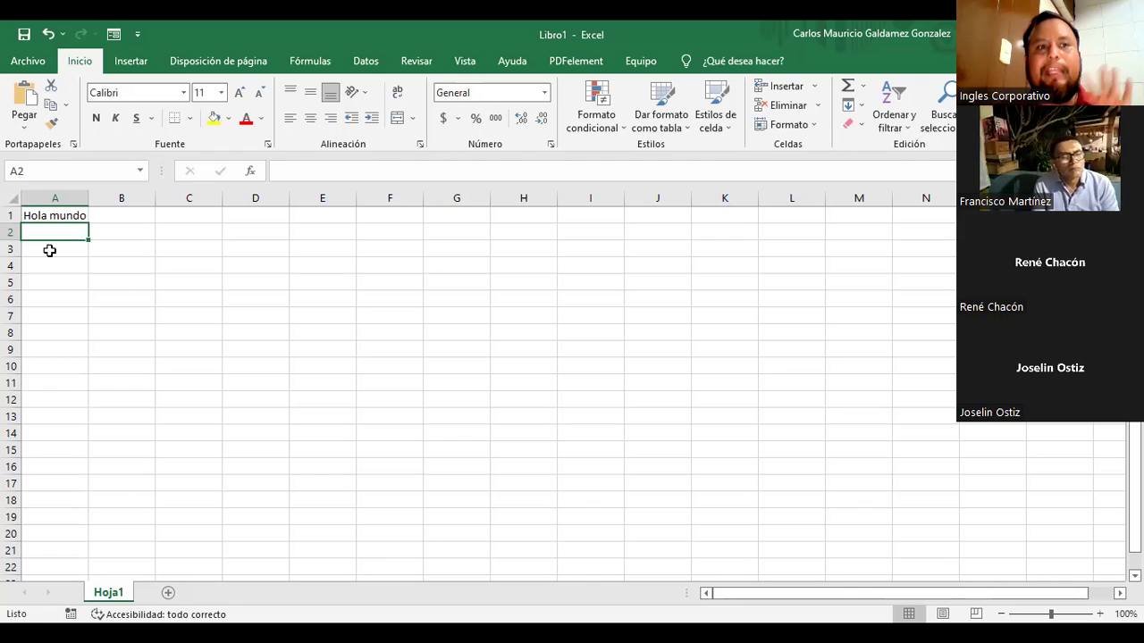
left_click(55, 215)
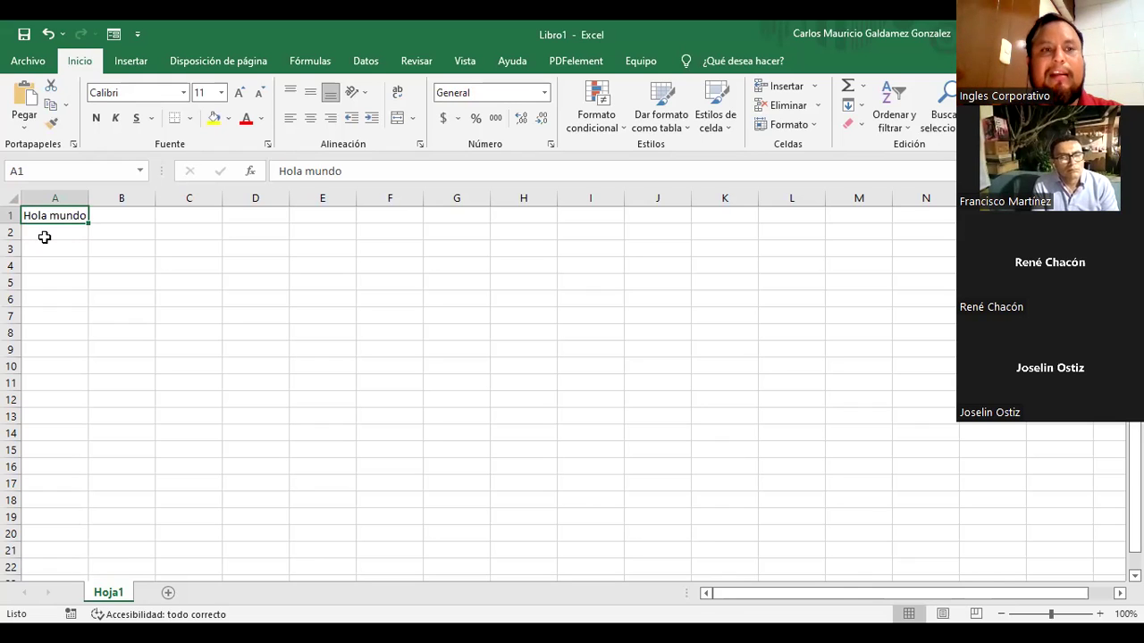
left_click(43, 237)
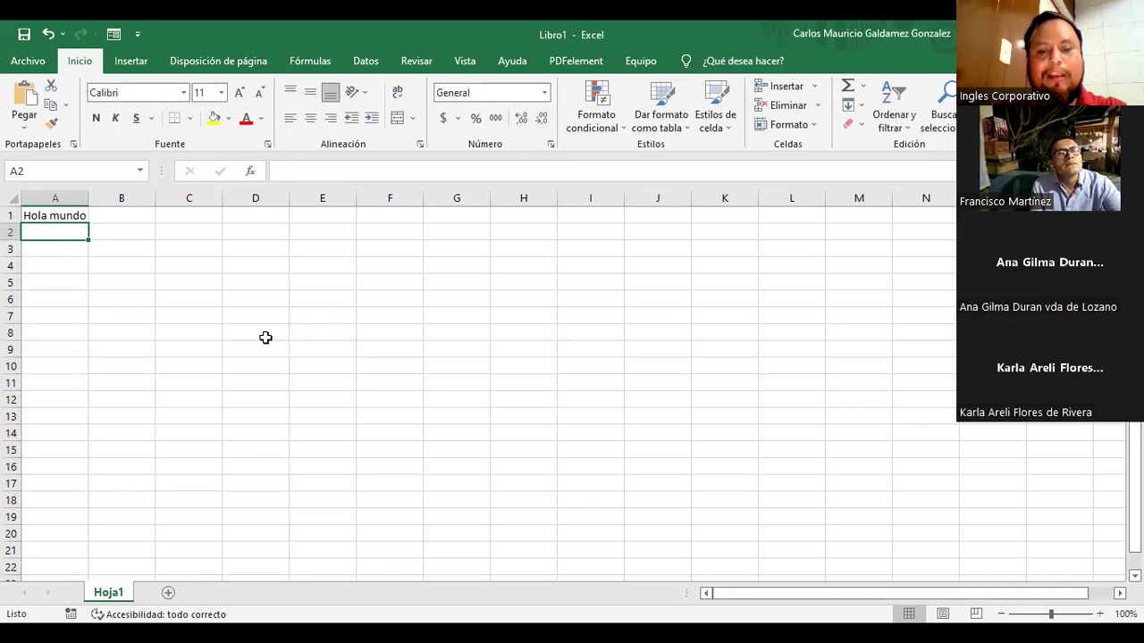
Step: Type 'Curso de Excel' in A2, cancel once, retype it and confirm with the formula-bar checkmark
type("Curso de Excel")
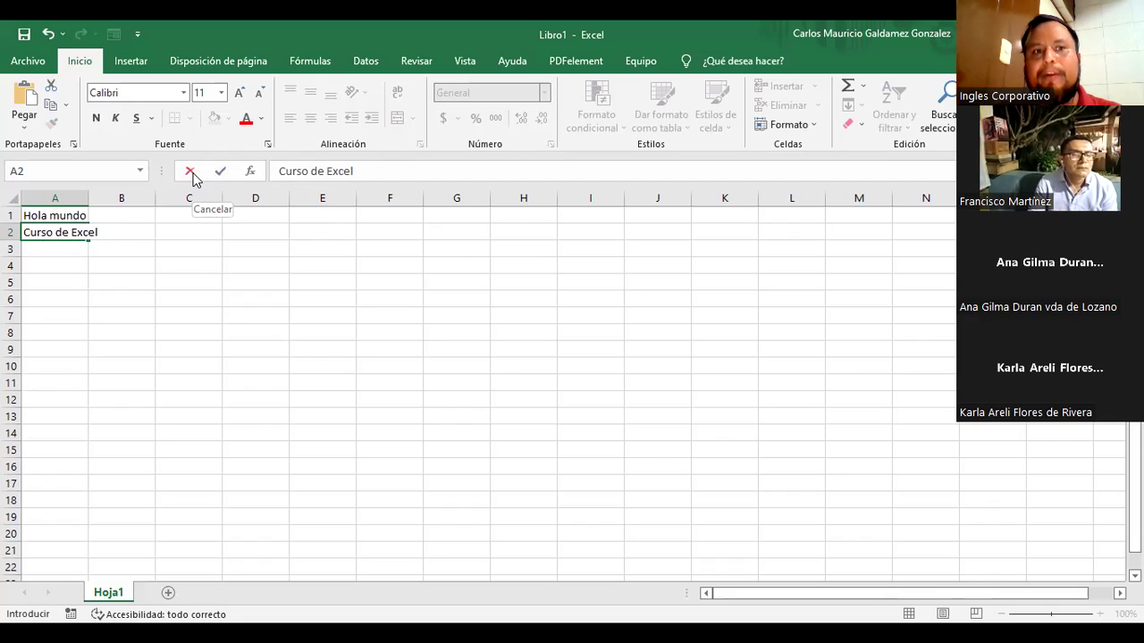
left_click(190, 172)
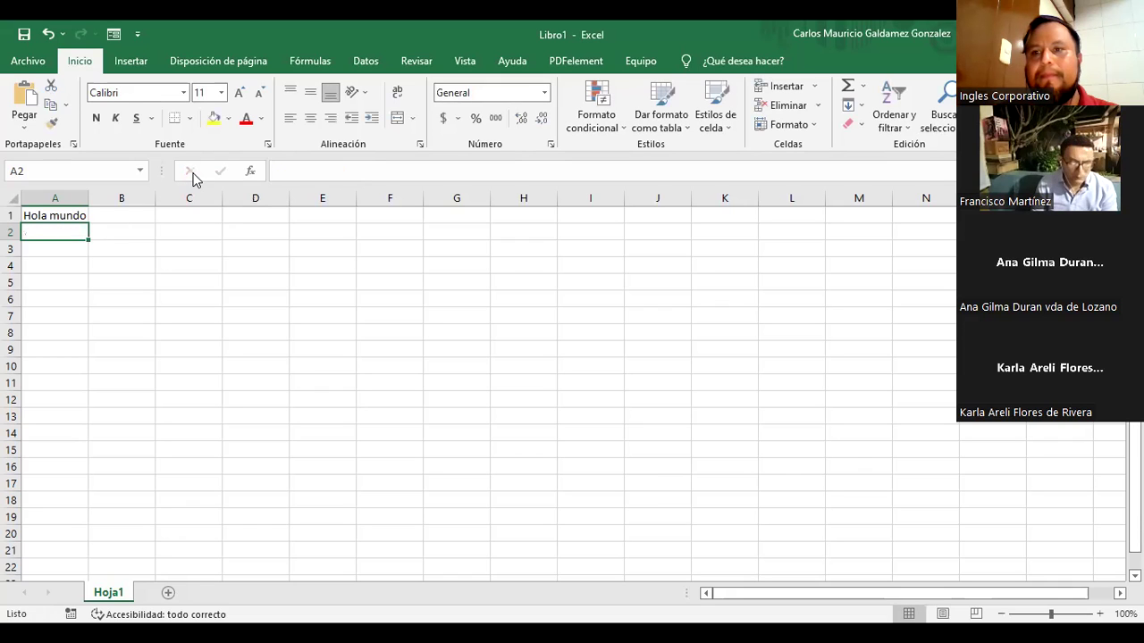
type("Curso")
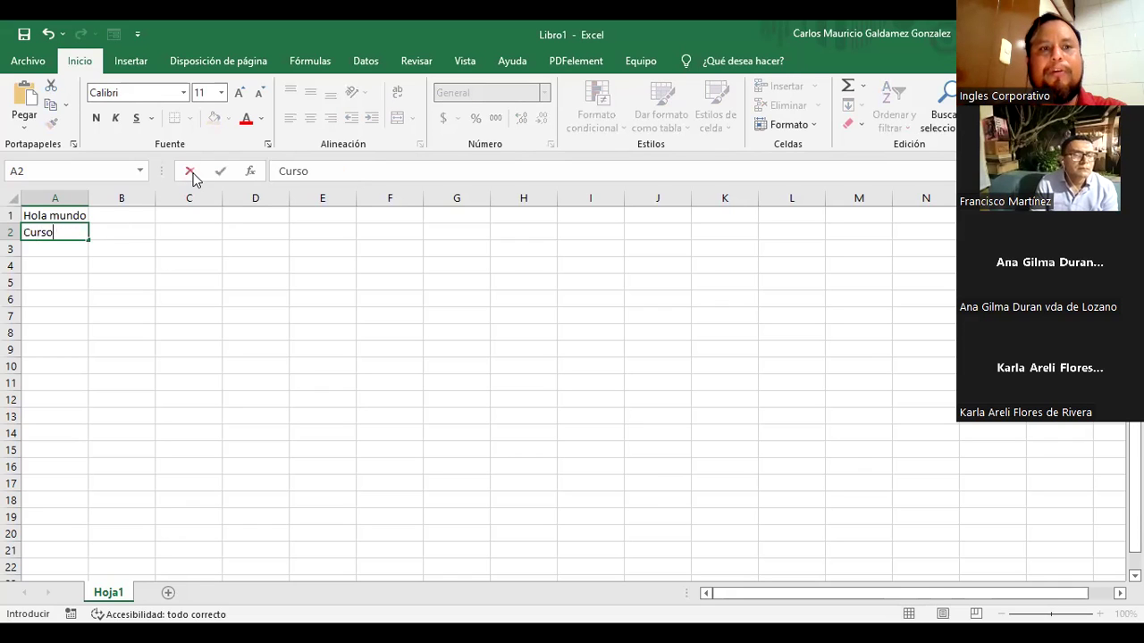
type(" de Excel")
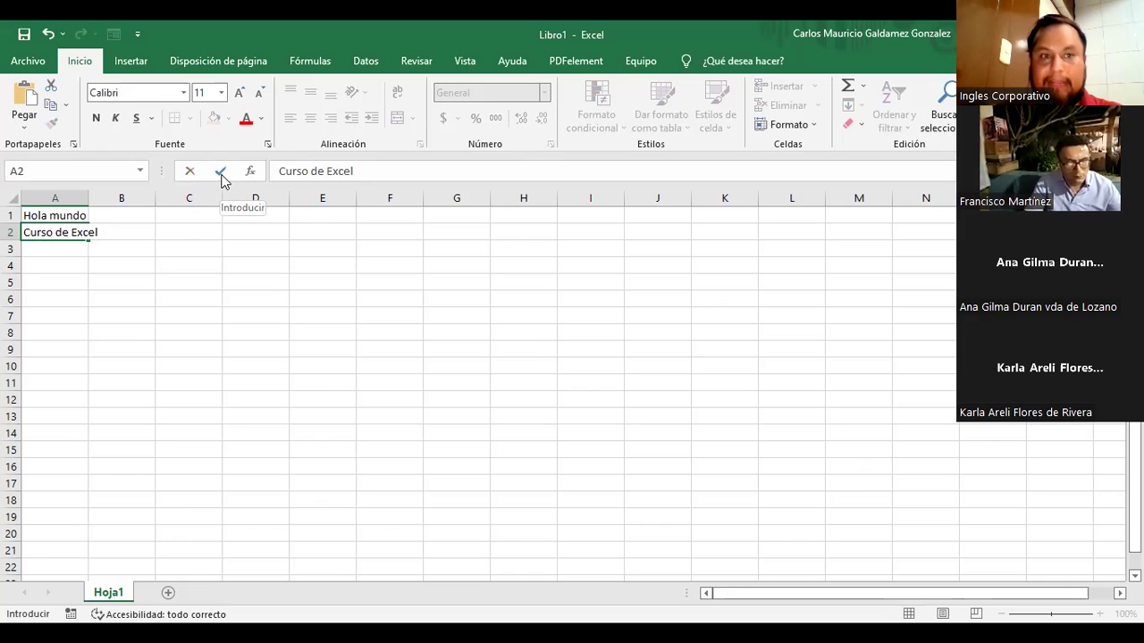
left_click(222, 177)
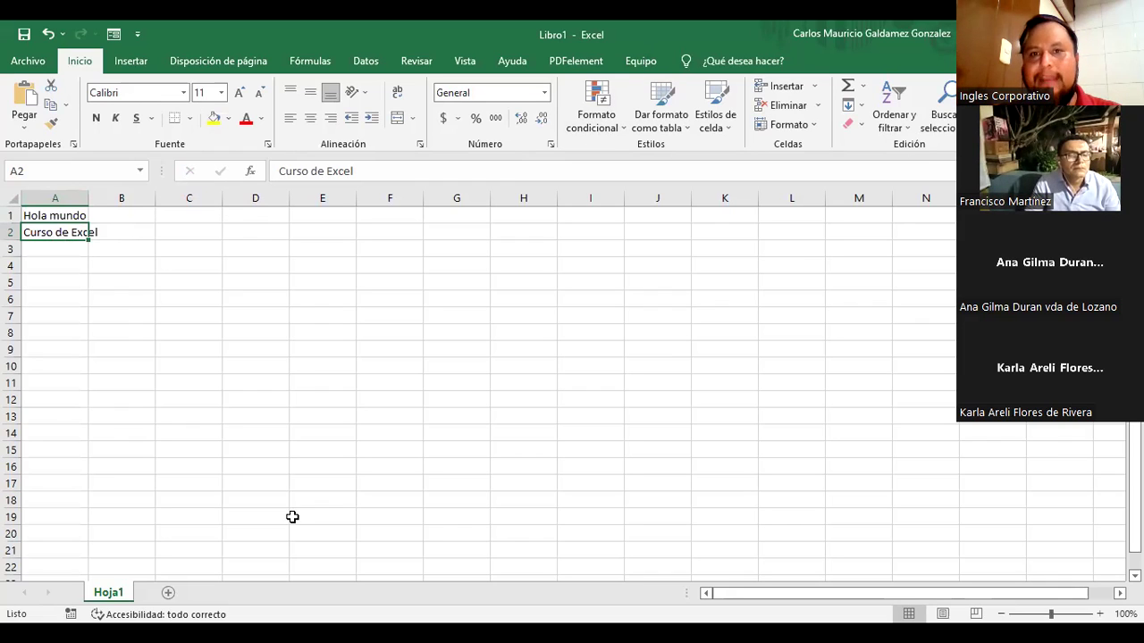
left_click(78, 215)
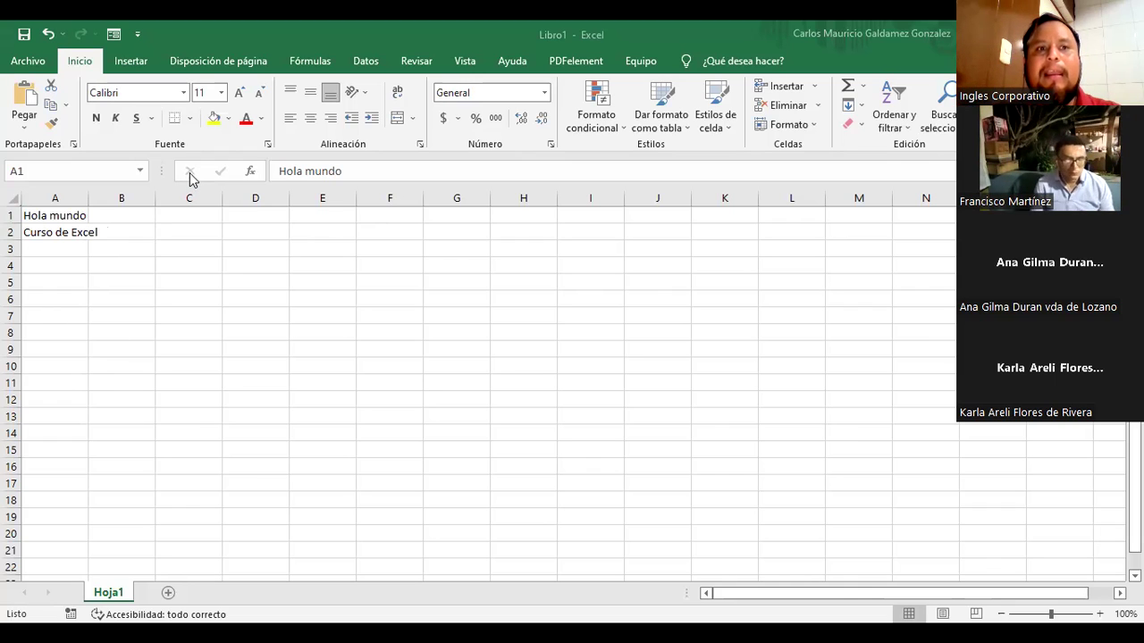
left_click(221, 174)
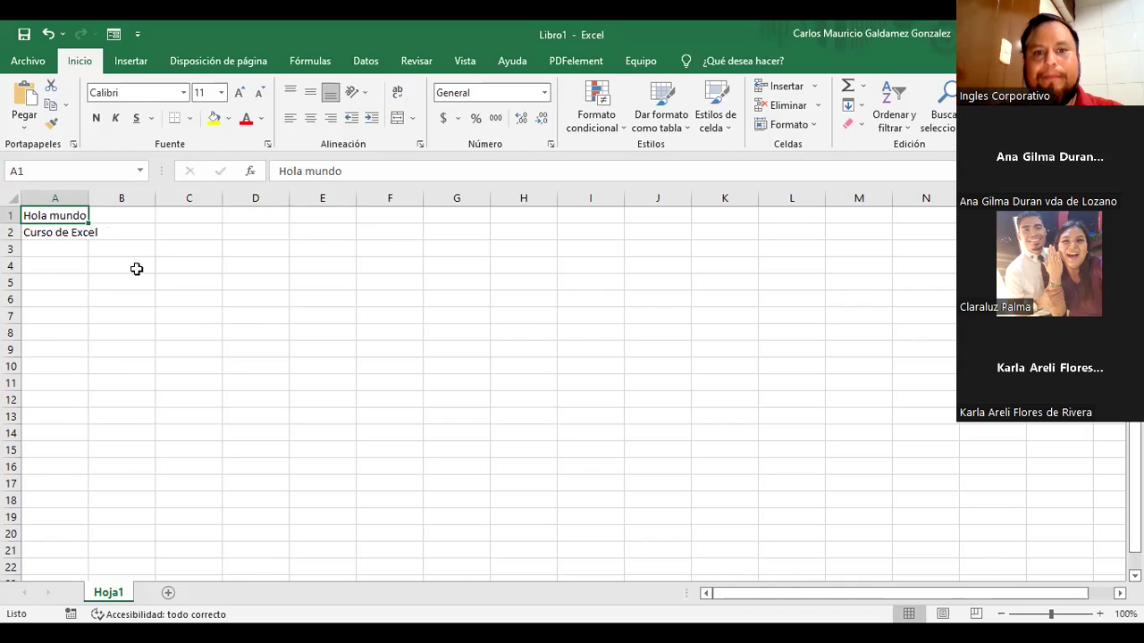
left_click(136, 269)
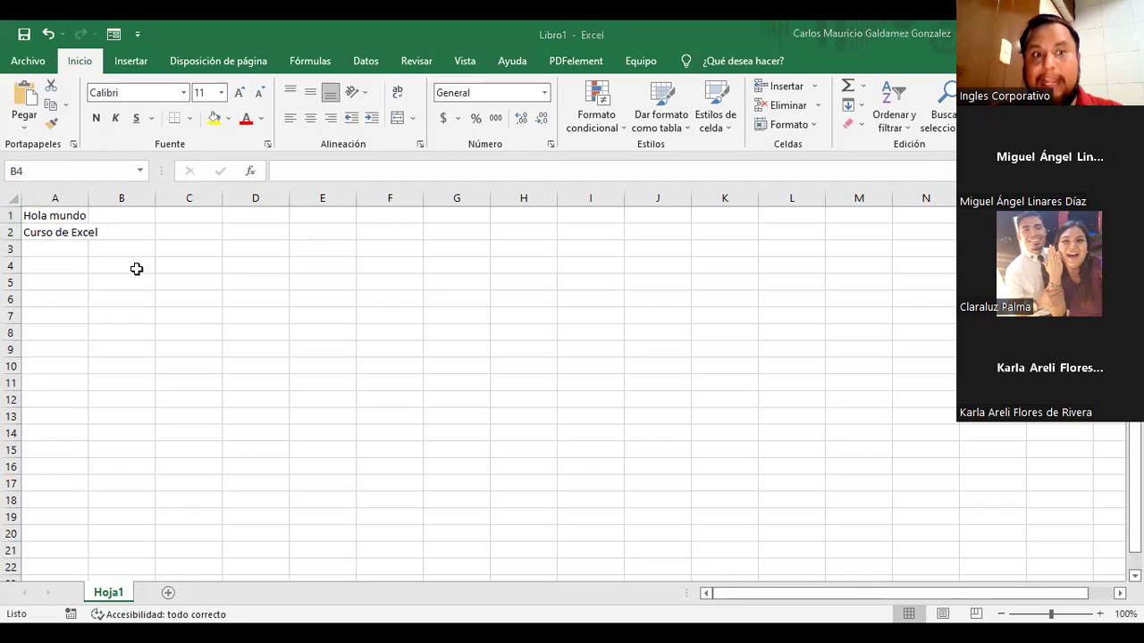
left_click(64, 269)
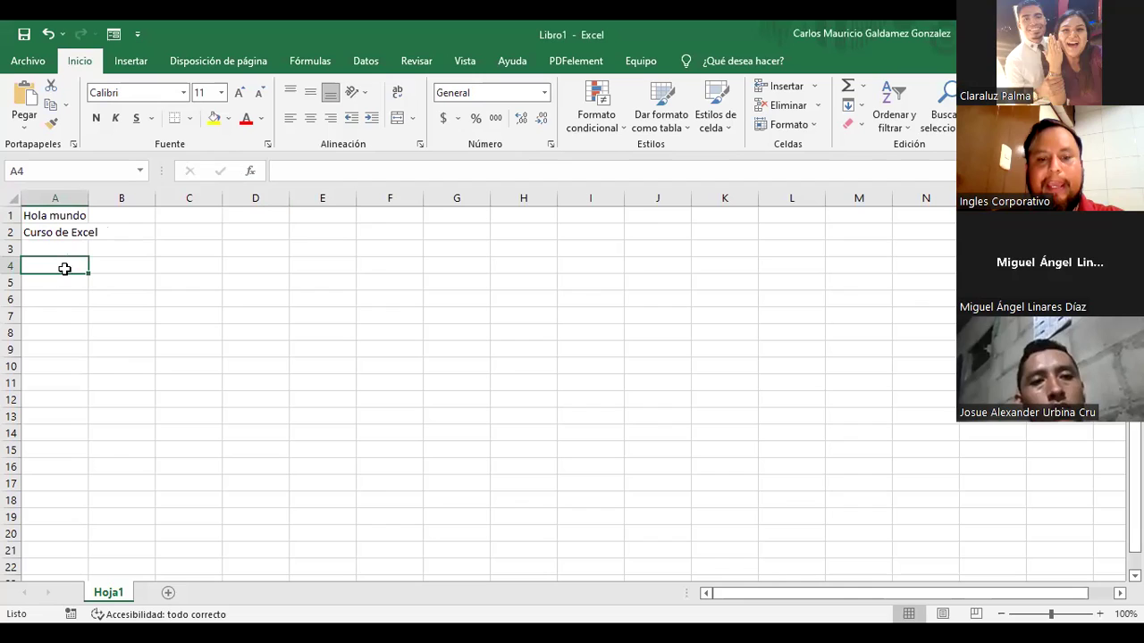
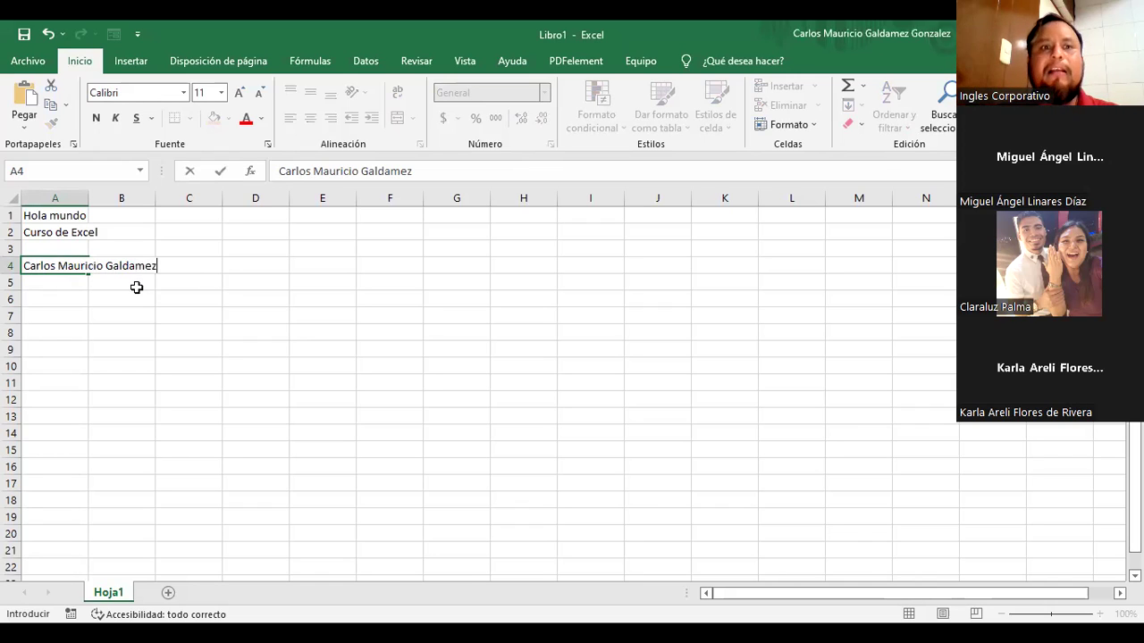
Step: Confirm a person's full name in A4, then start typing a shorter name in A5
left_click(221, 175)
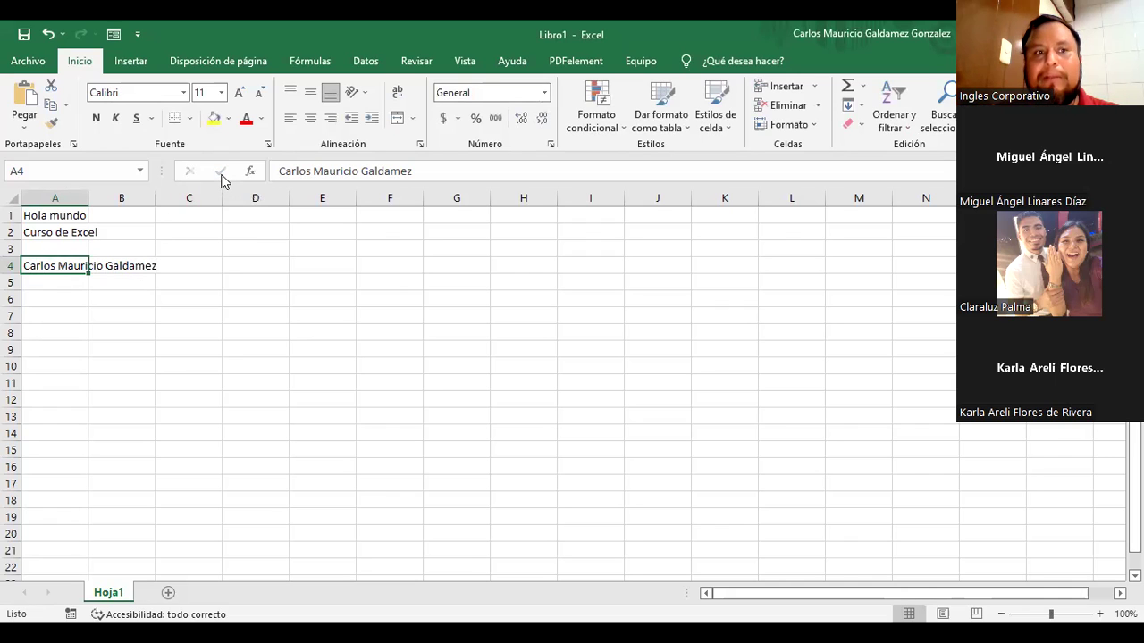
left_click(78, 282)
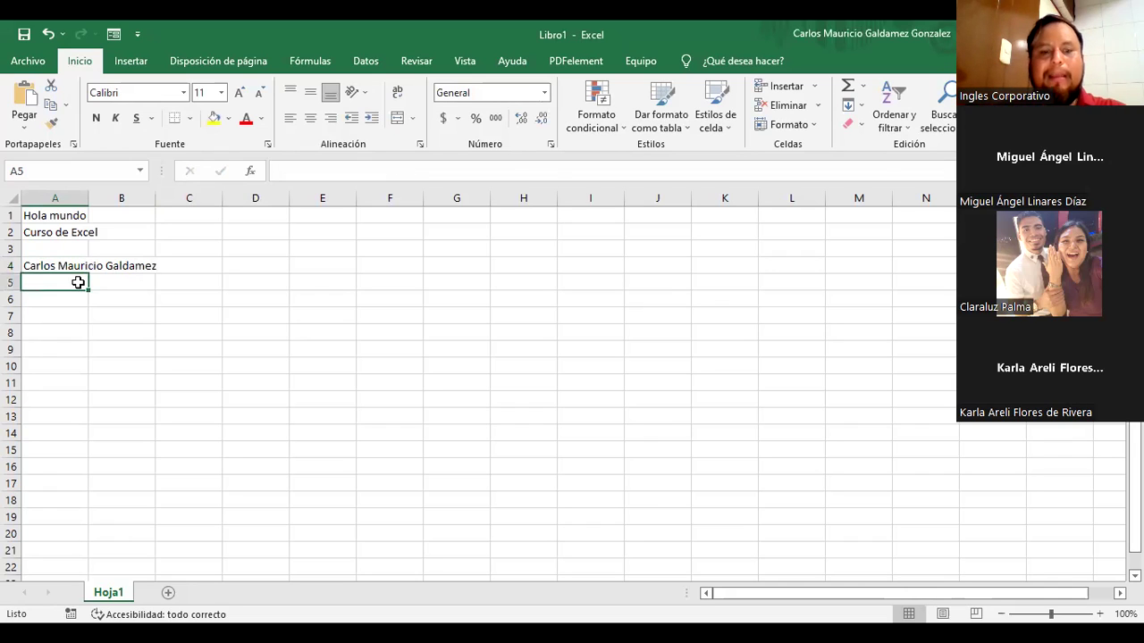
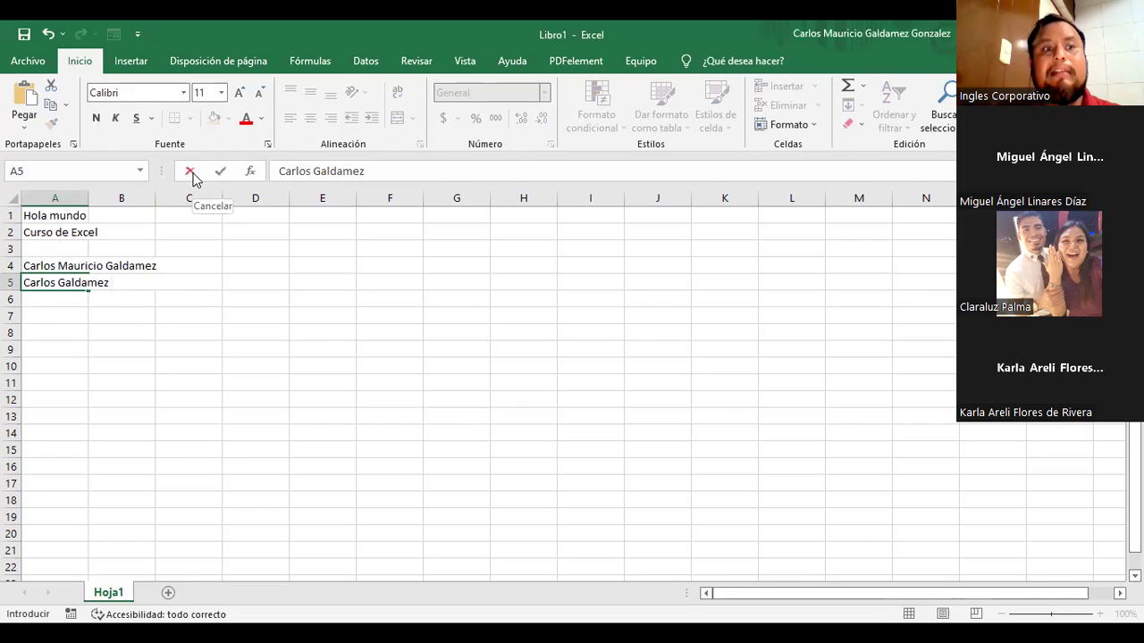
left_click(191, 172)
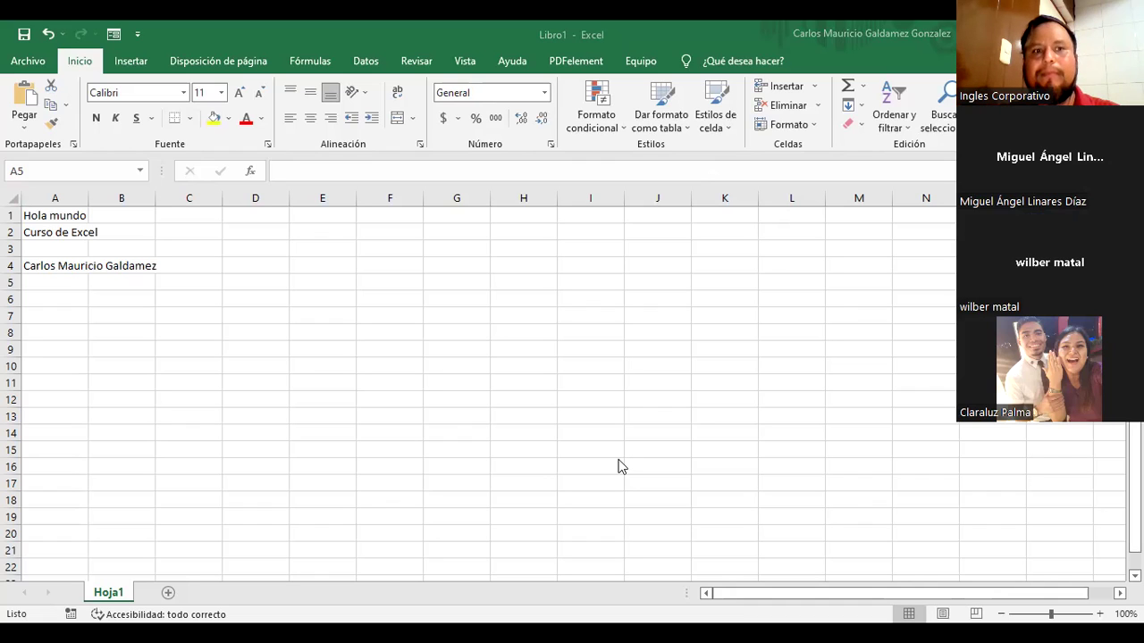
left_click(42, 67)
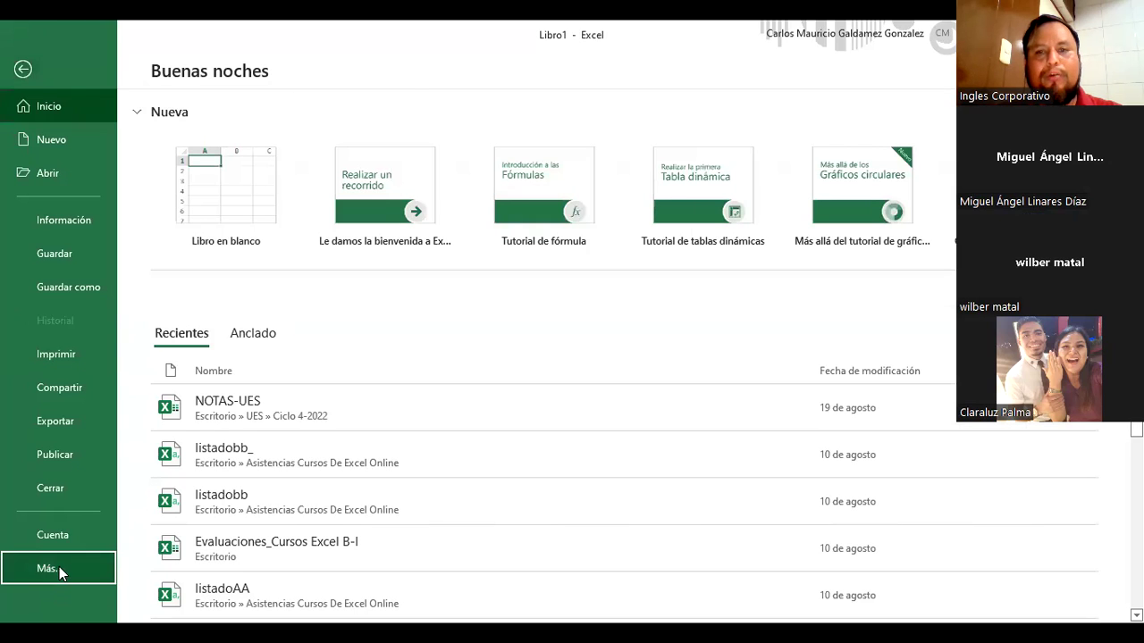
left_click(59, 566)
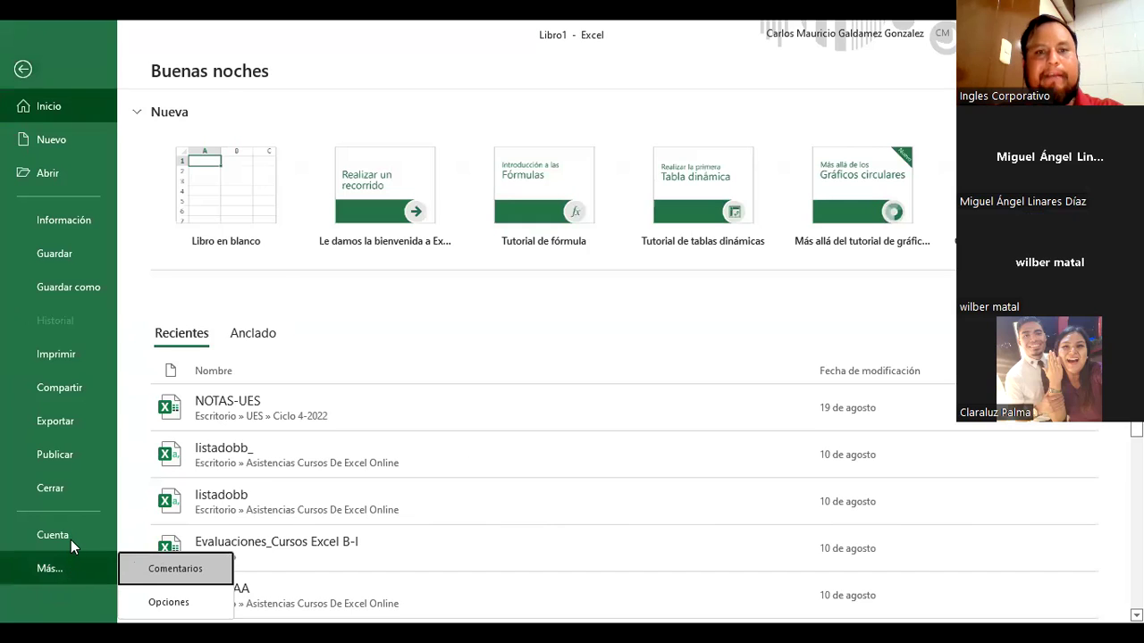
left_click(70, 540)
key("Escape")
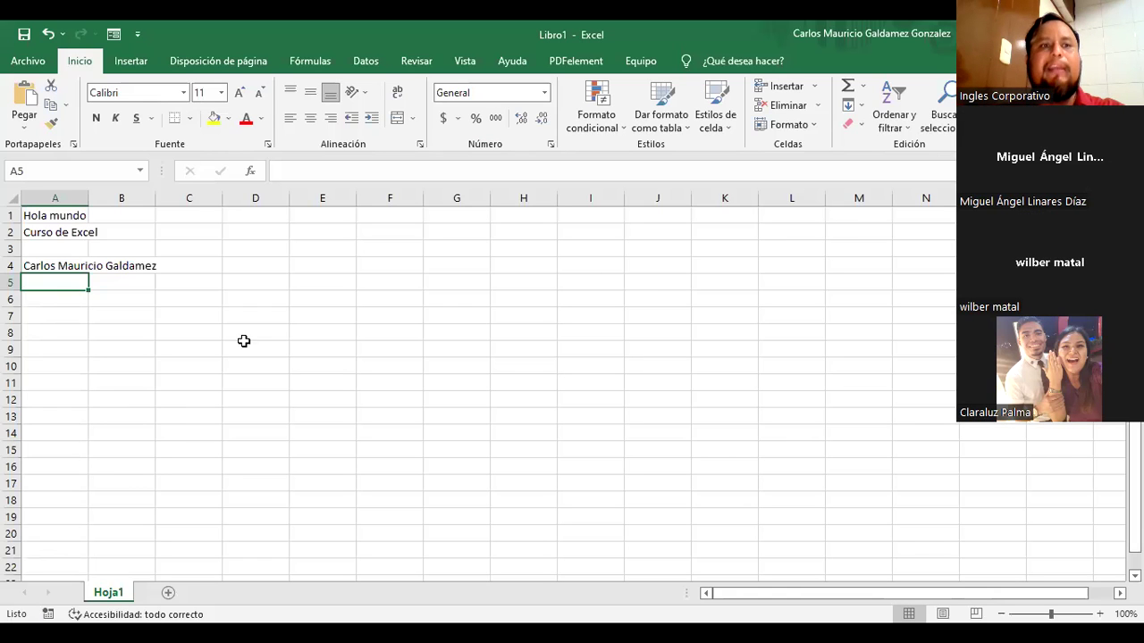
left_click(57, 315)
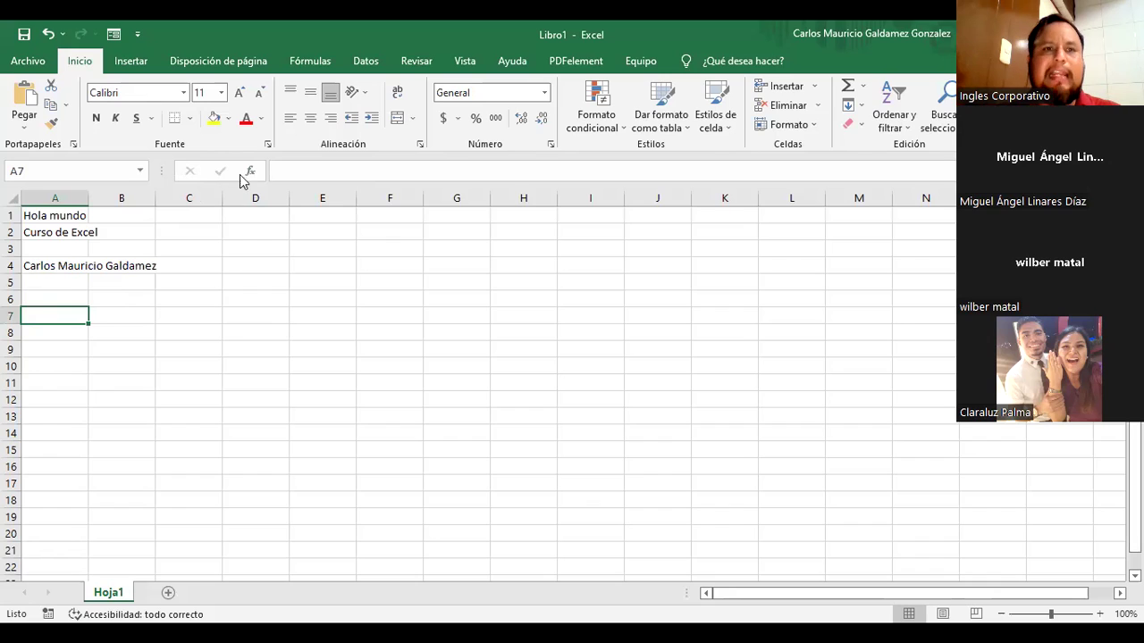
left_click(295, 170)
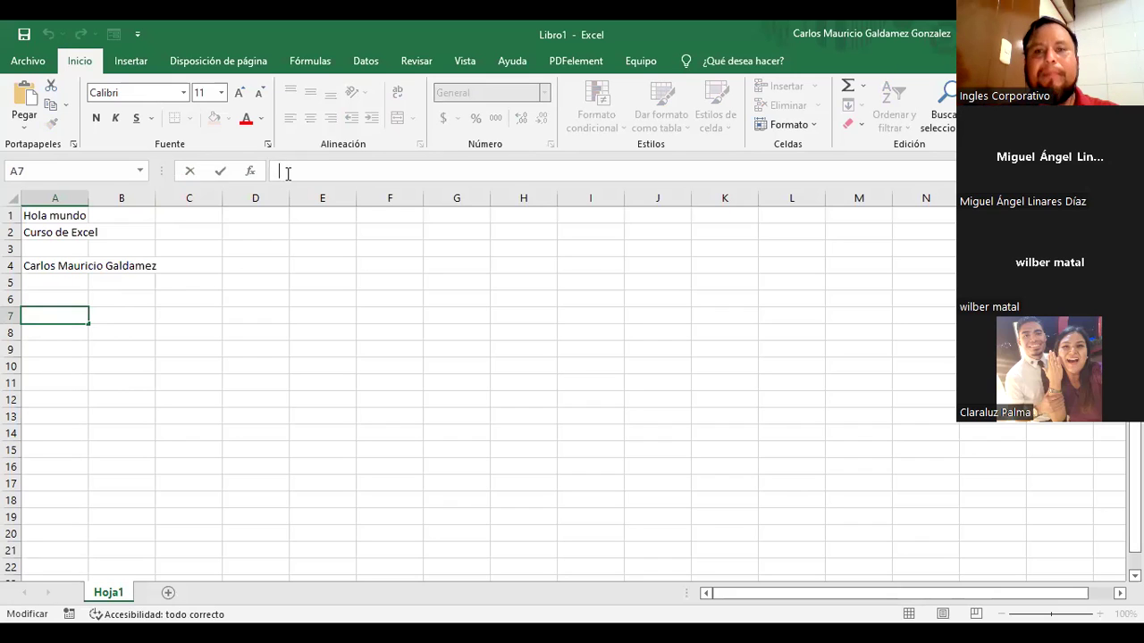
left_click(196, 322)
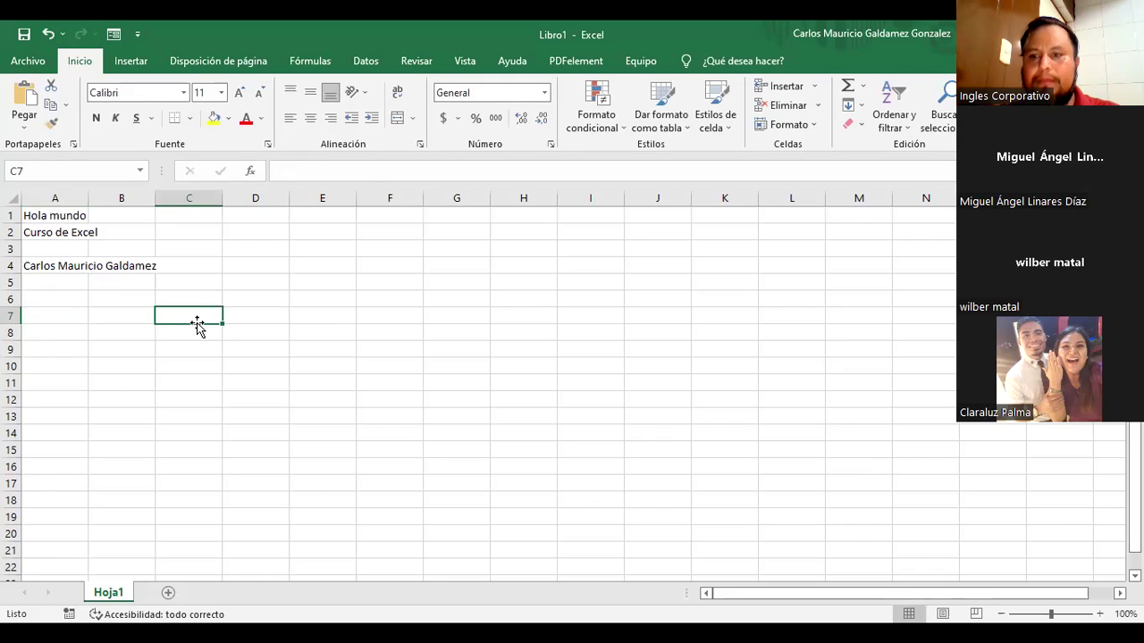
left_click(181, 287)
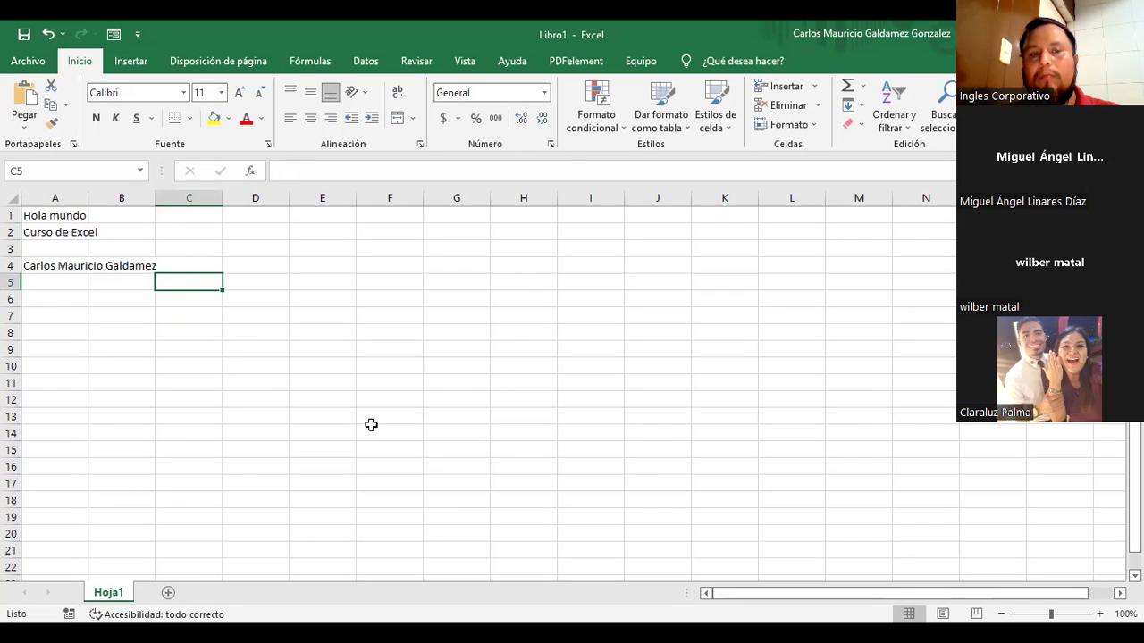
left_click(275, 247)
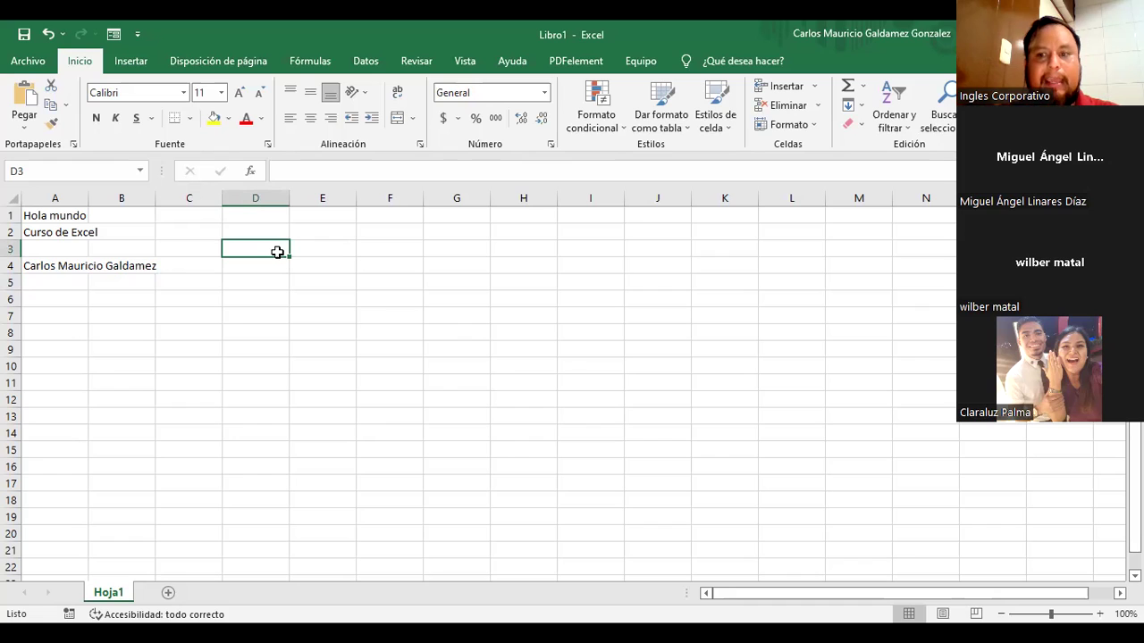
Step: Within a selected D3:H16 block, enter 'Hola' in both D3 and D4
left_click_drag(277, 252, 508, 462)
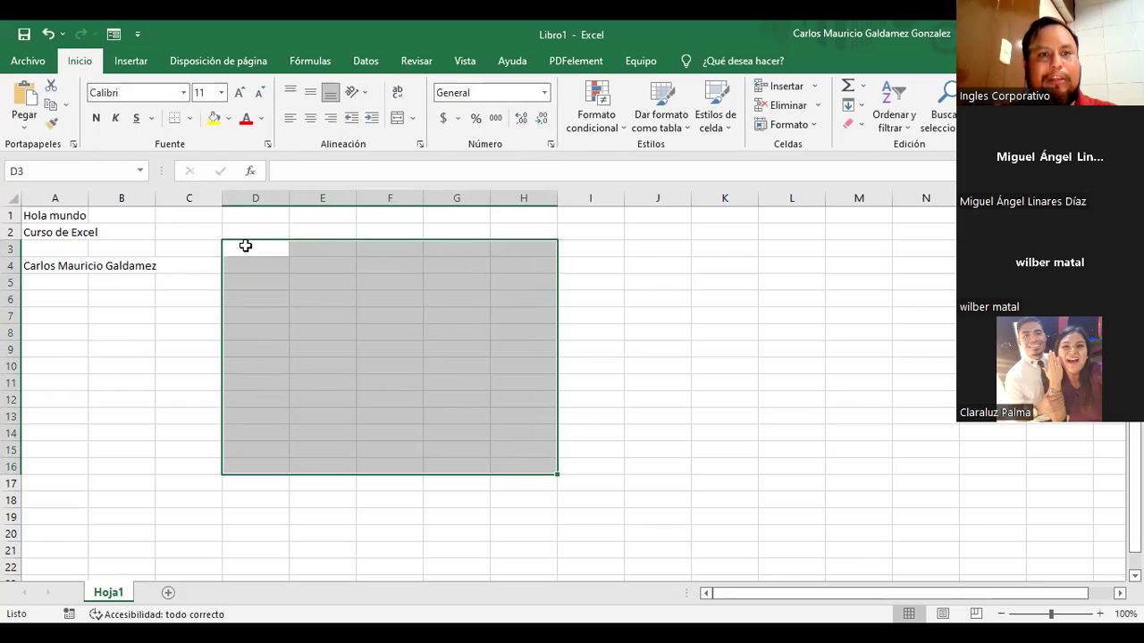
left_click(285, 171)
type("Hola")
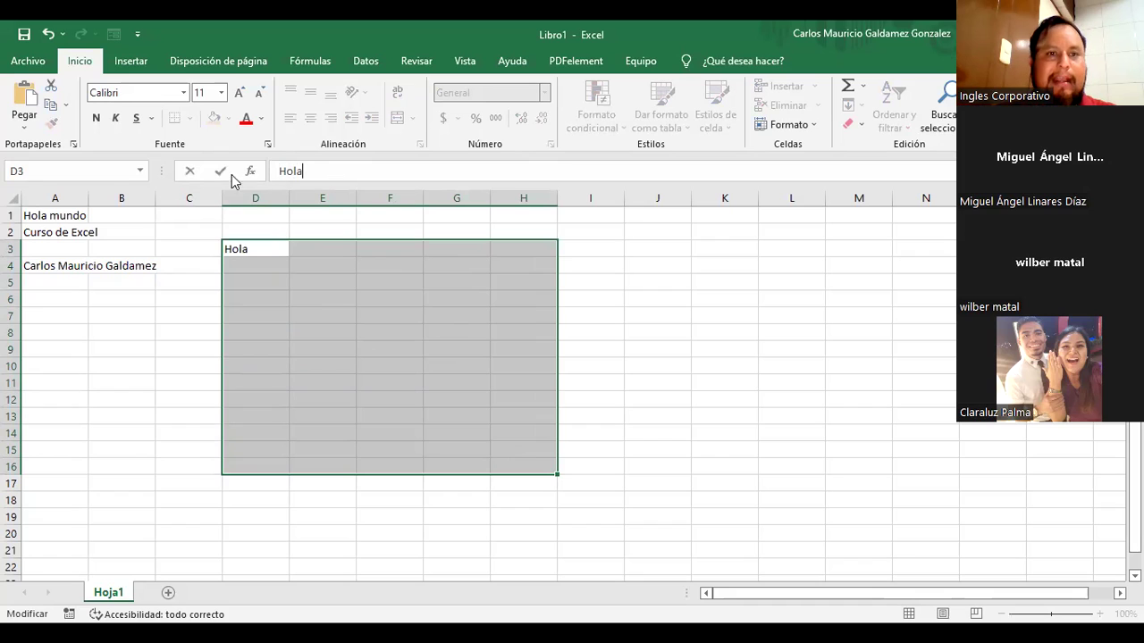
key("Return")
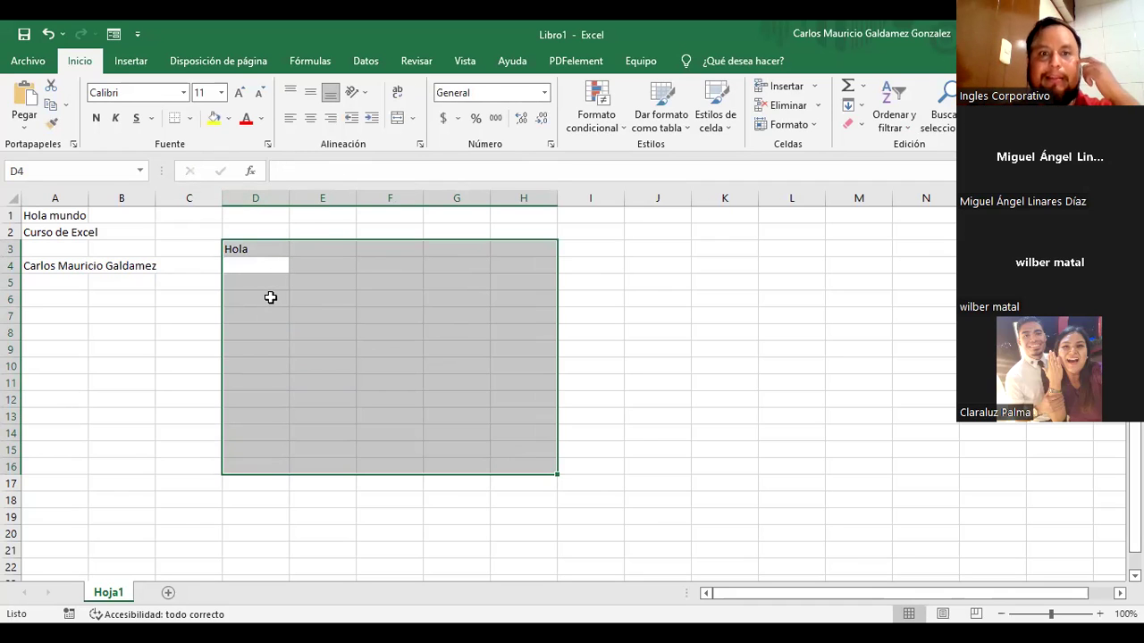
left_click(298, 172)
type("Hola")
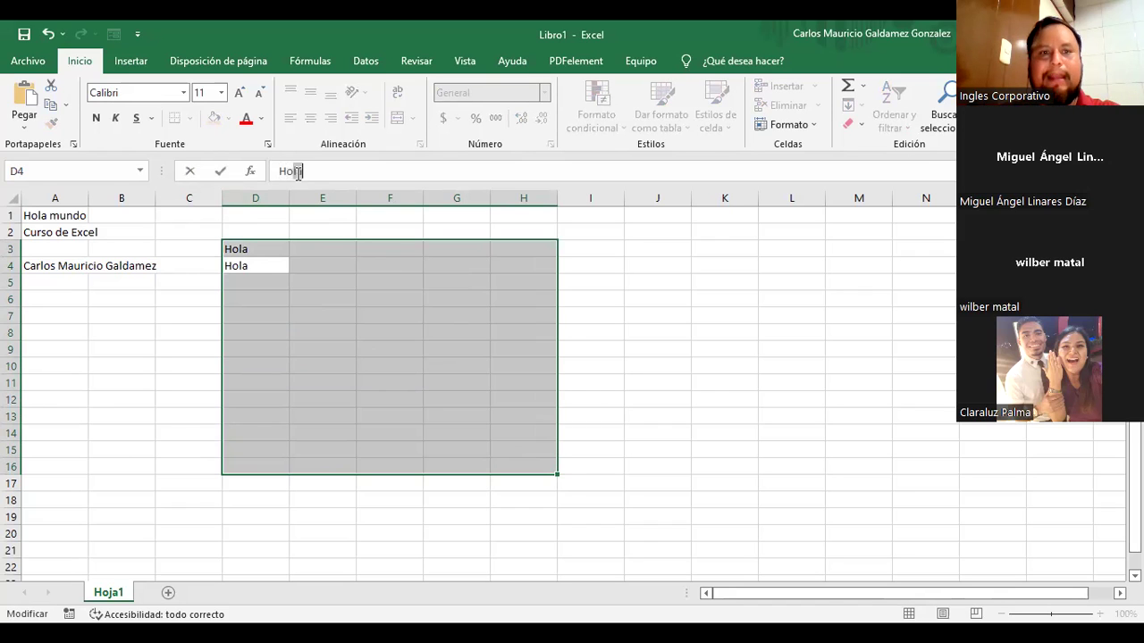
key("Return")
Step: Discard a 'Que tal' entry in D5 so it stays empty, then deselect the block
left_click(299, 173)
type("Que tal")
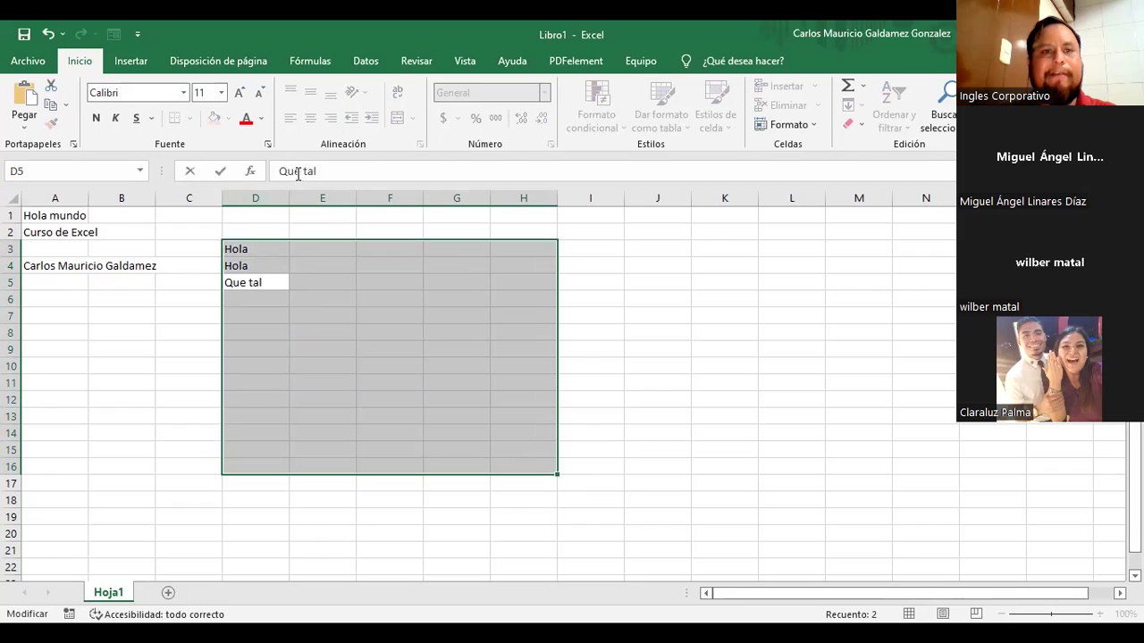
left_click(191, 172)
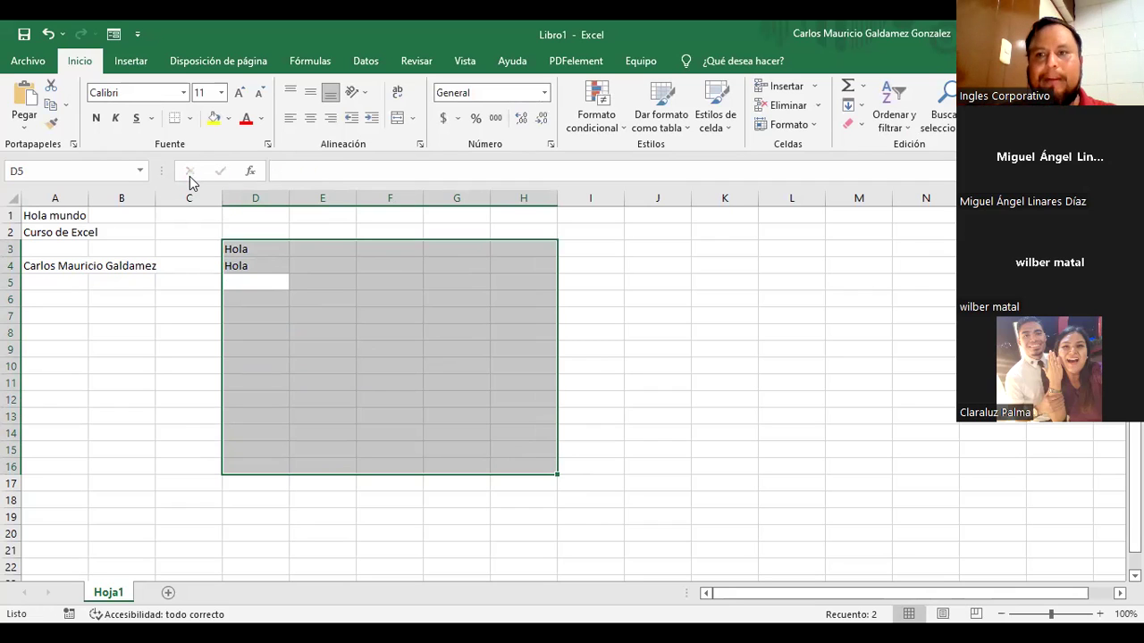
left_click(310, 174)
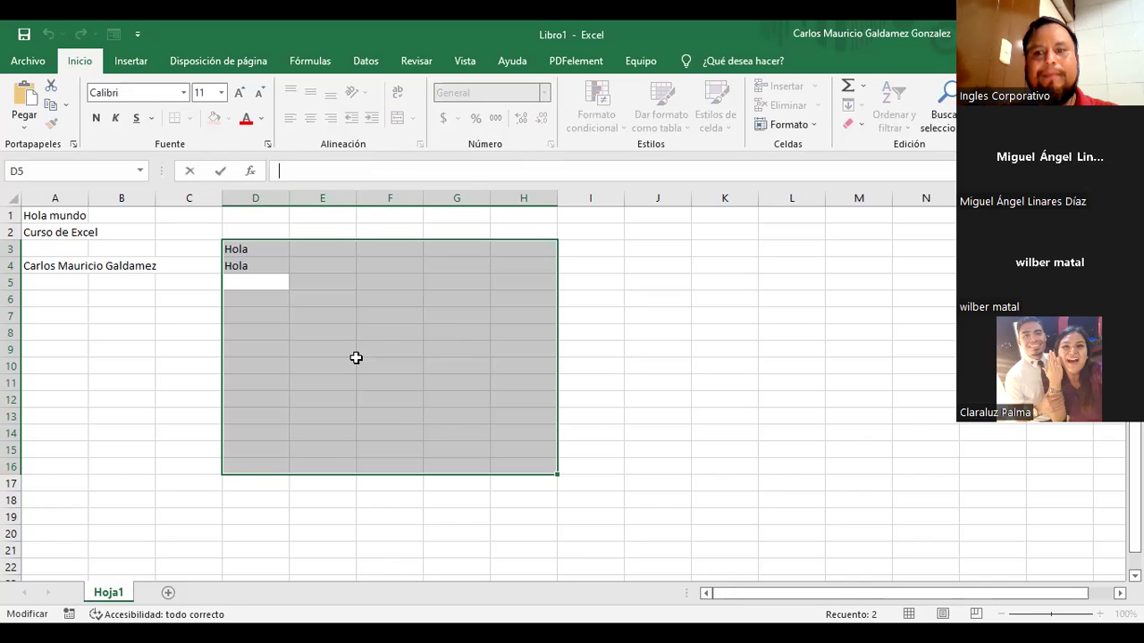
left_click(323, 282)
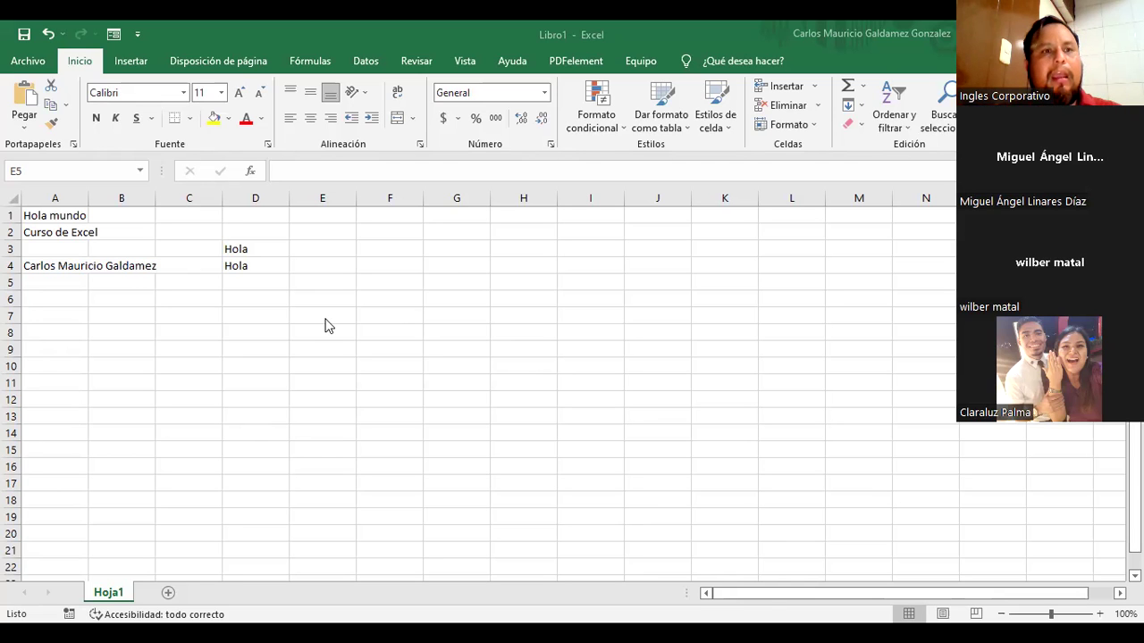
Step: Enter 'Fecha nacimiento' in cell B4, beside the name in A4
left_click(49, 261)
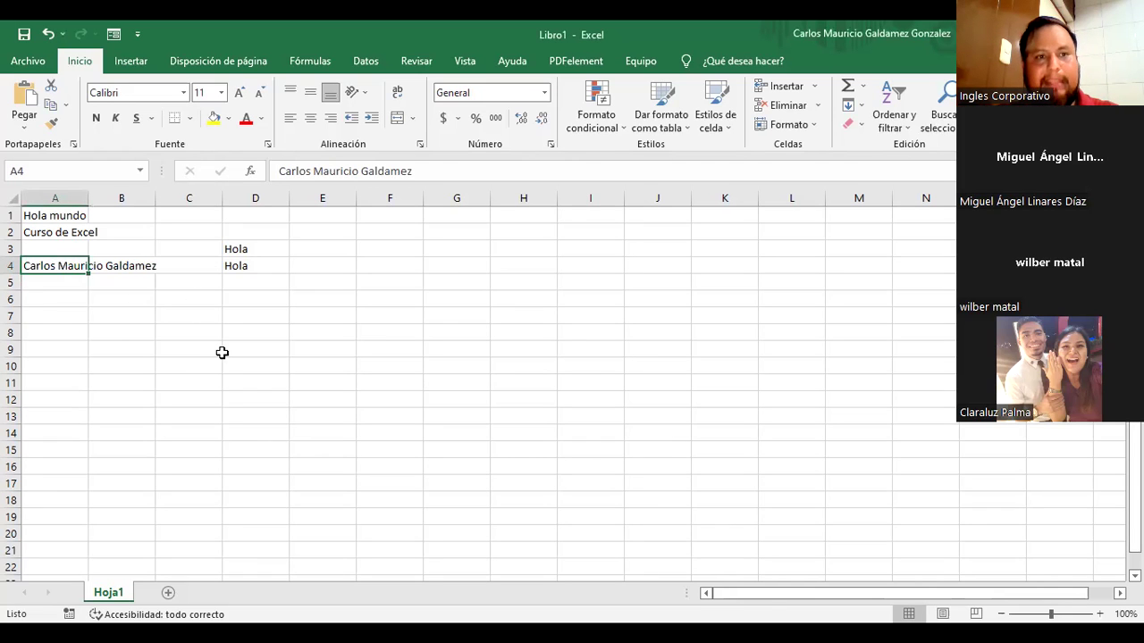
scroll(220, 355, "up", 4, "ctrl")
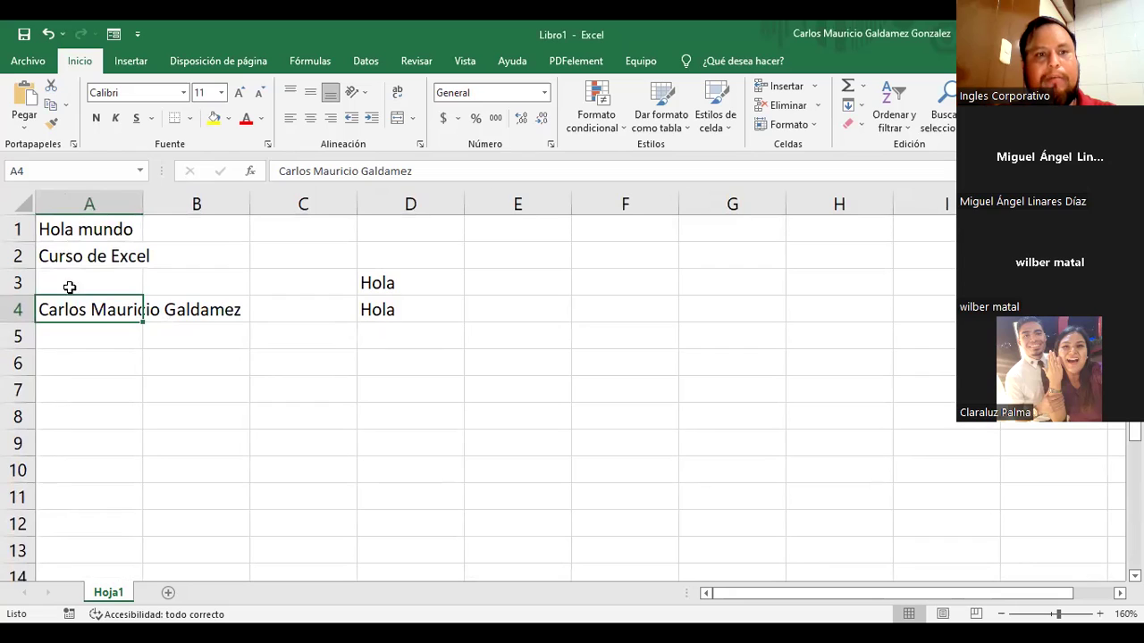
left_click_drag(95, 301, 207, 312)
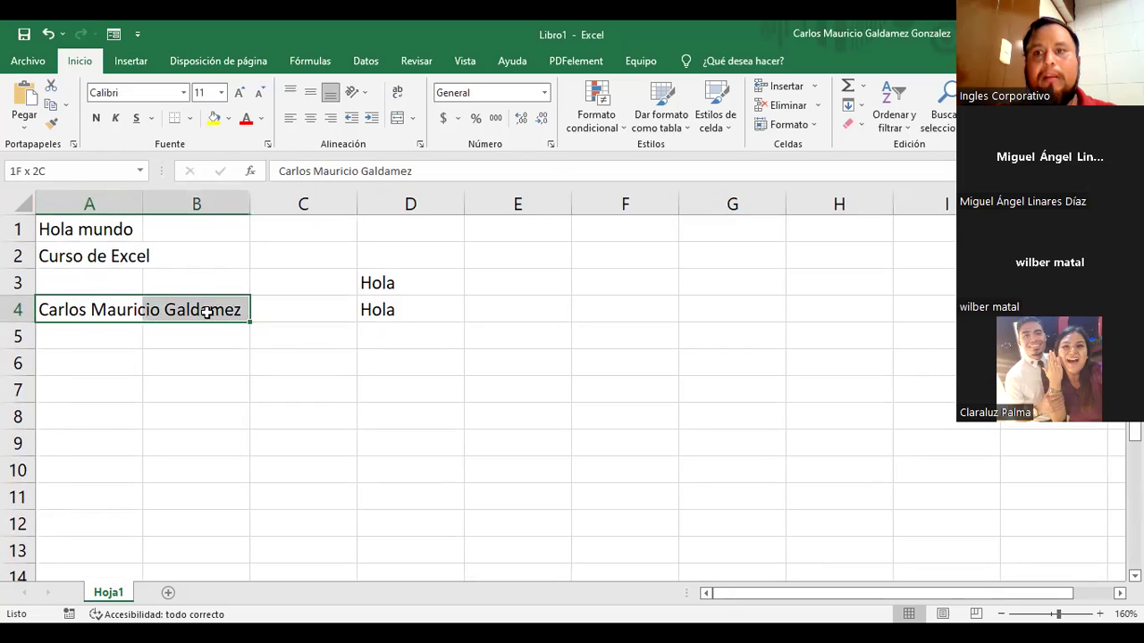
left_click(288, 312)
left_click(227, 318)
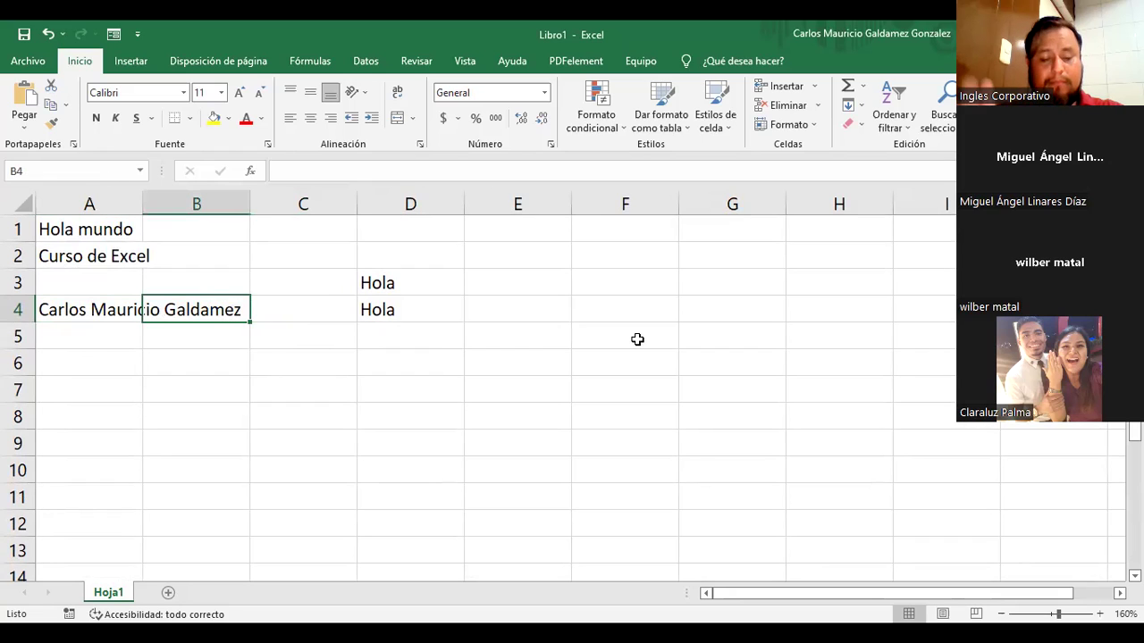
type("Fecha nacimiento")
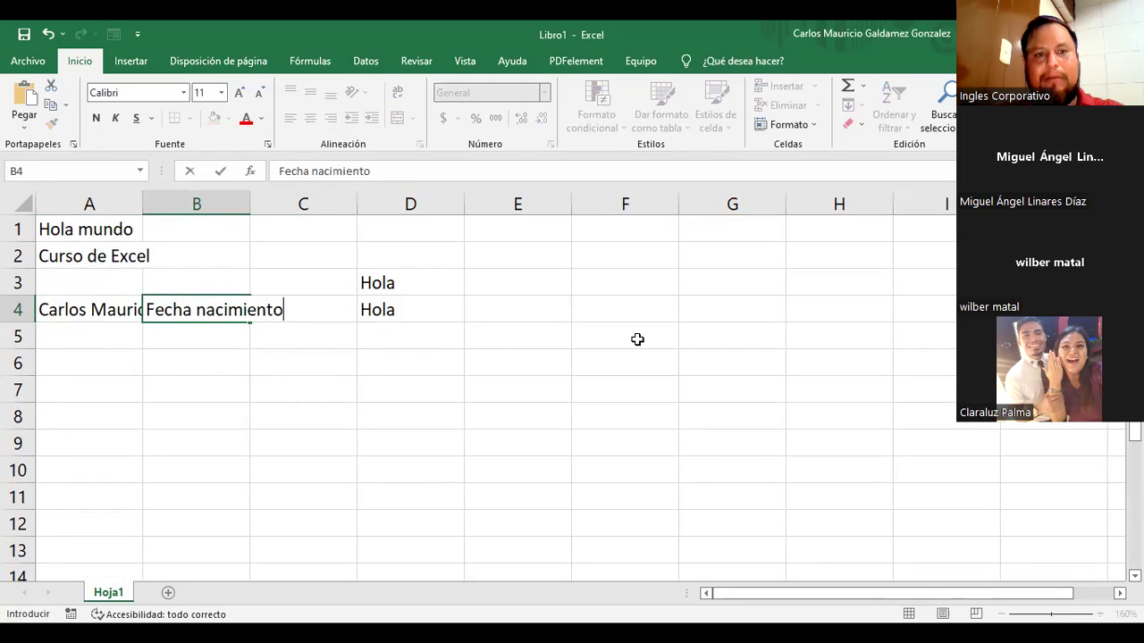
key("Return")
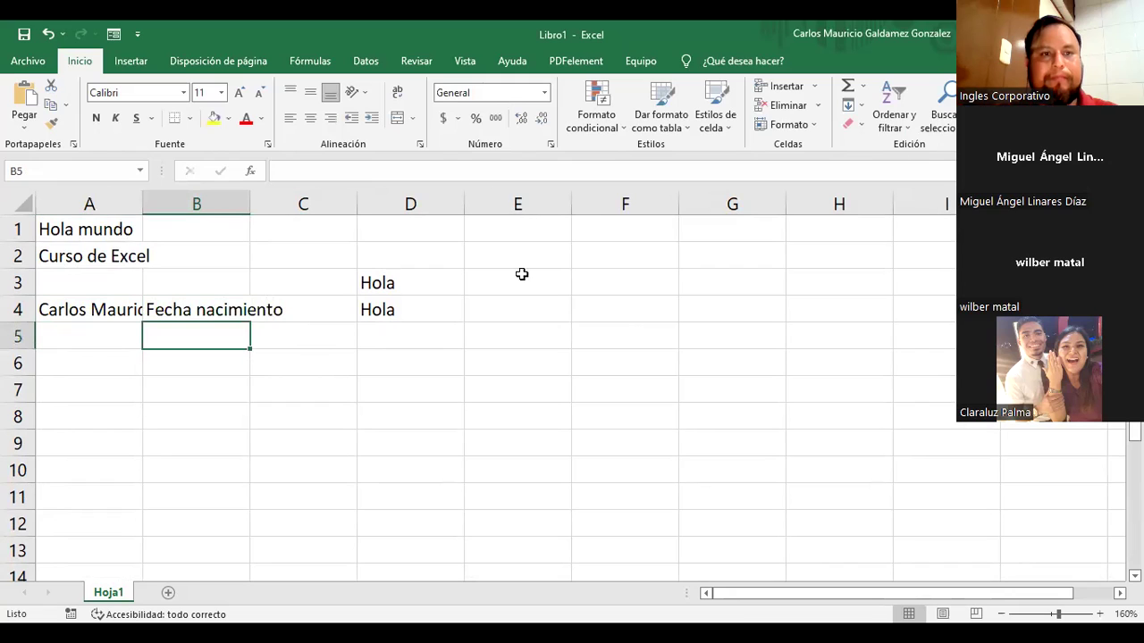
Step: Widen column A until the full name in A4 is visible
left_click_drag(141, 204, 214, 205)
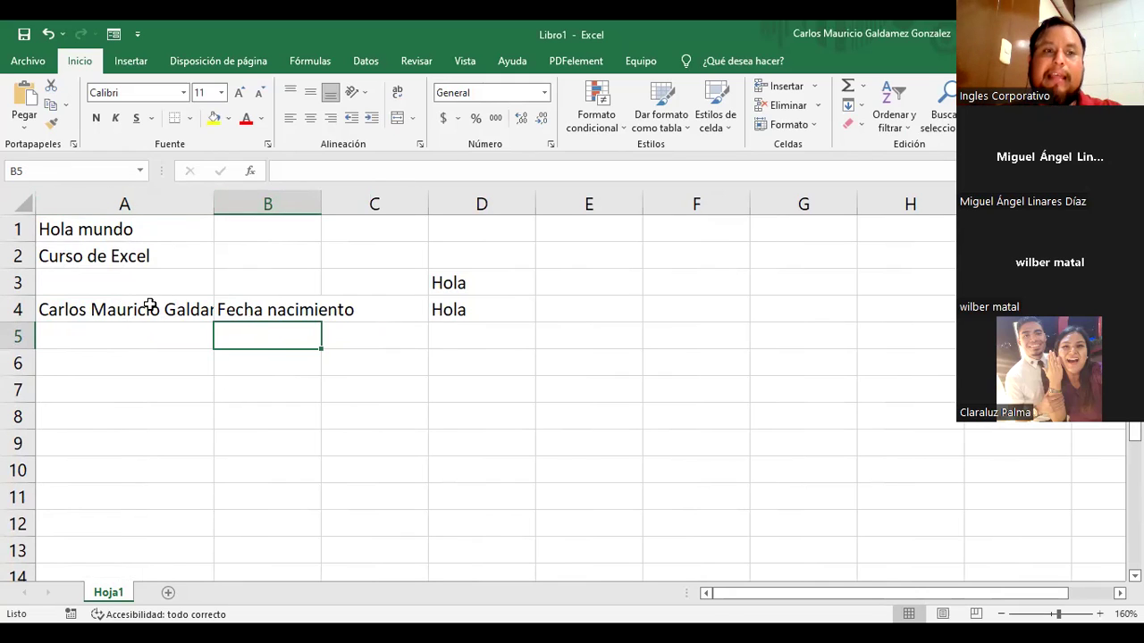
left_click_drag(214, 206, 243, 209)
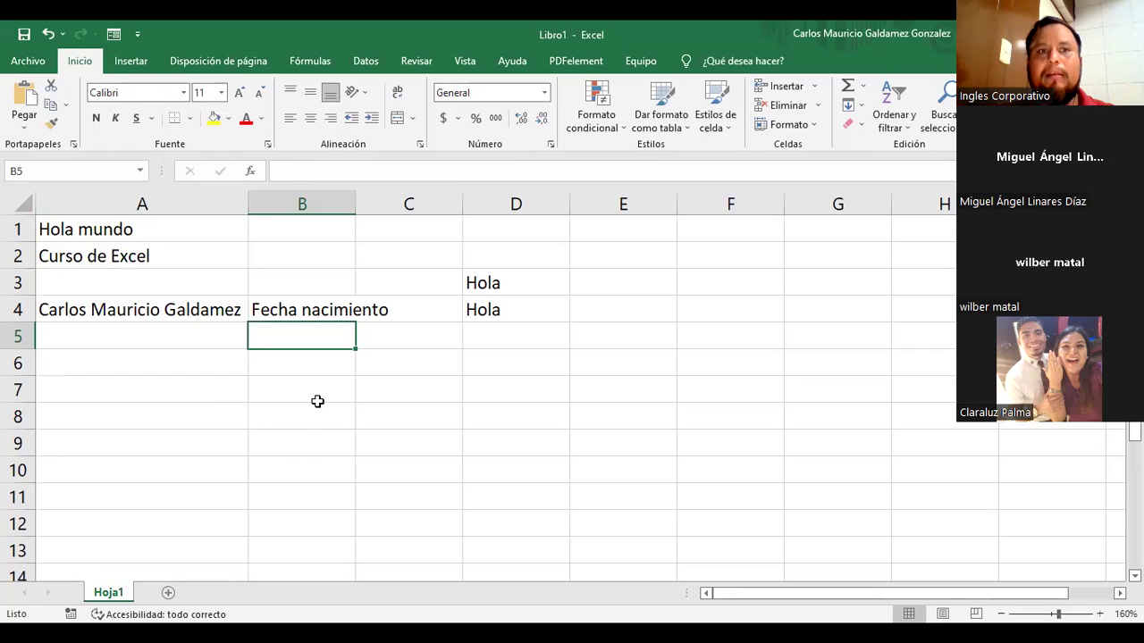
left_click(198, 315)
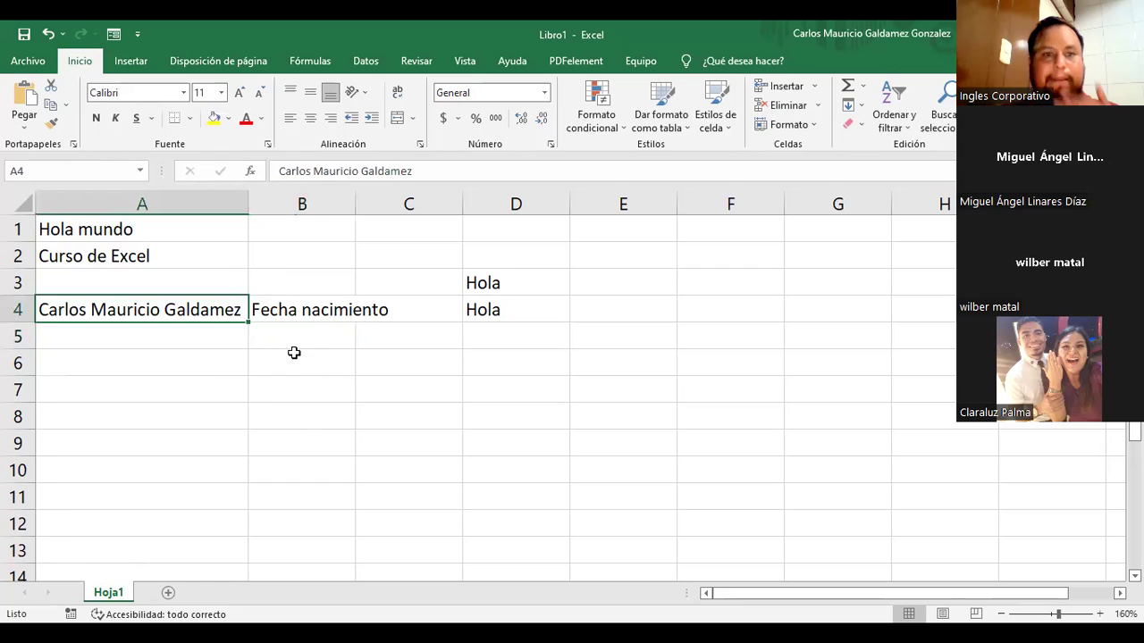
left_click(268, 390)
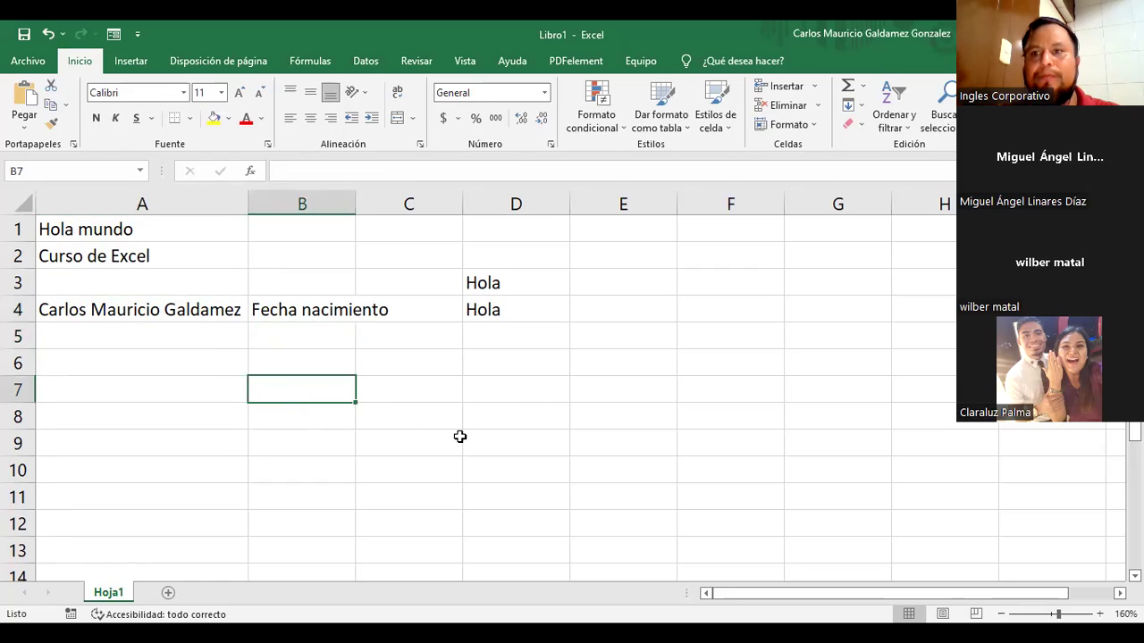
Step: Delete all entries in the range A1:D4
left_click(171, 357)
left_click_drag(80, 231, 454, 310)
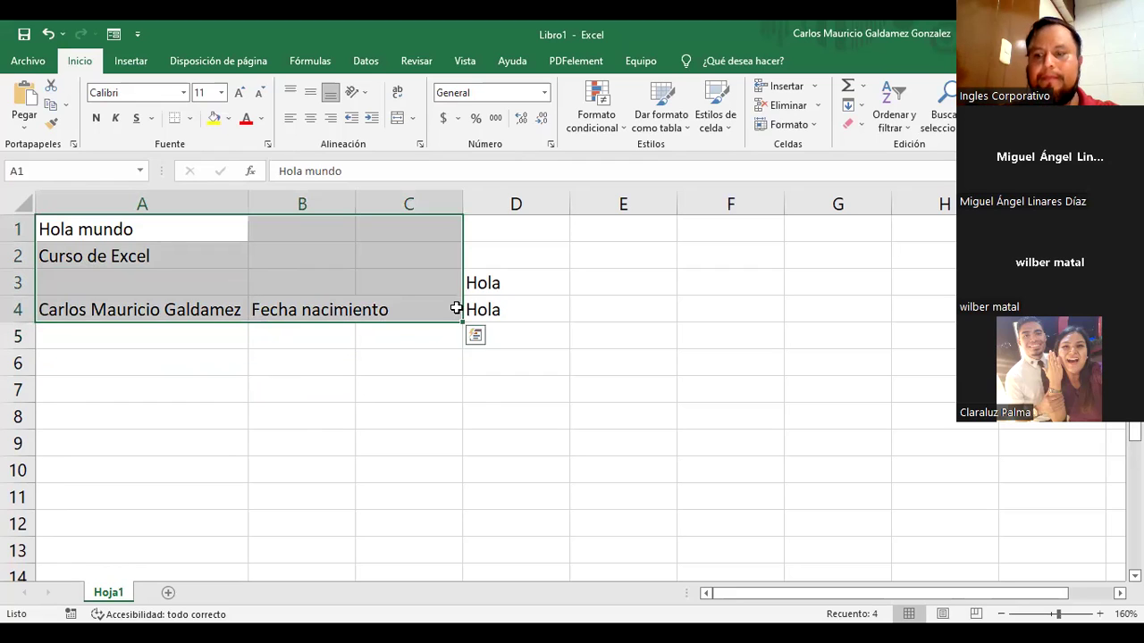
key("shift+Right")
key("Delete")
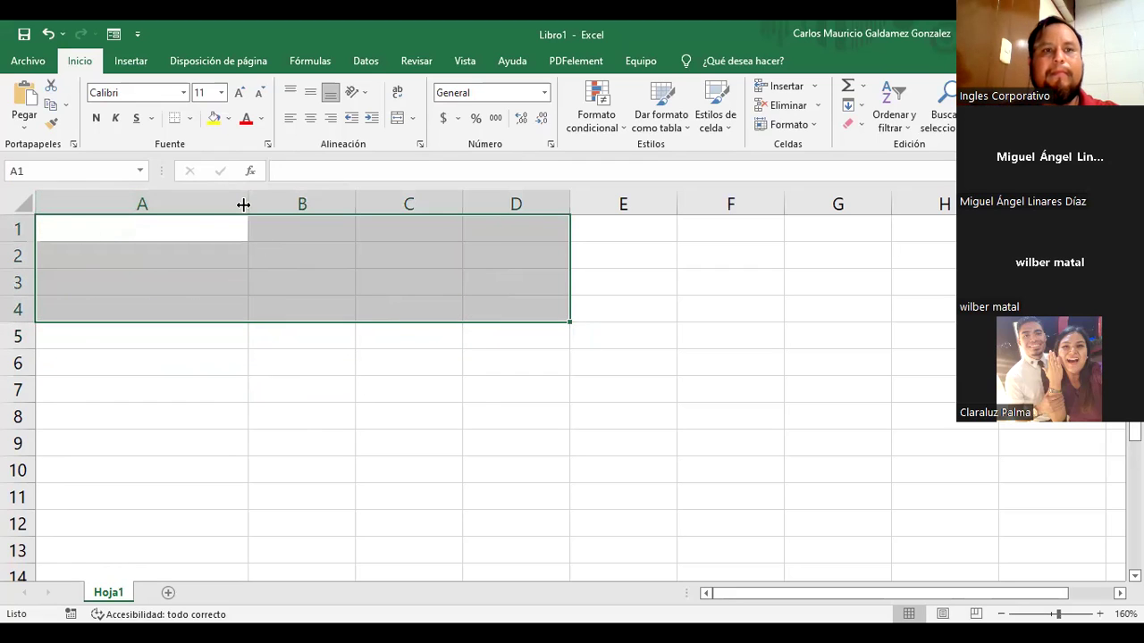
Step: Narrow column A back to normal width and return to A1
left_click(238, 312)
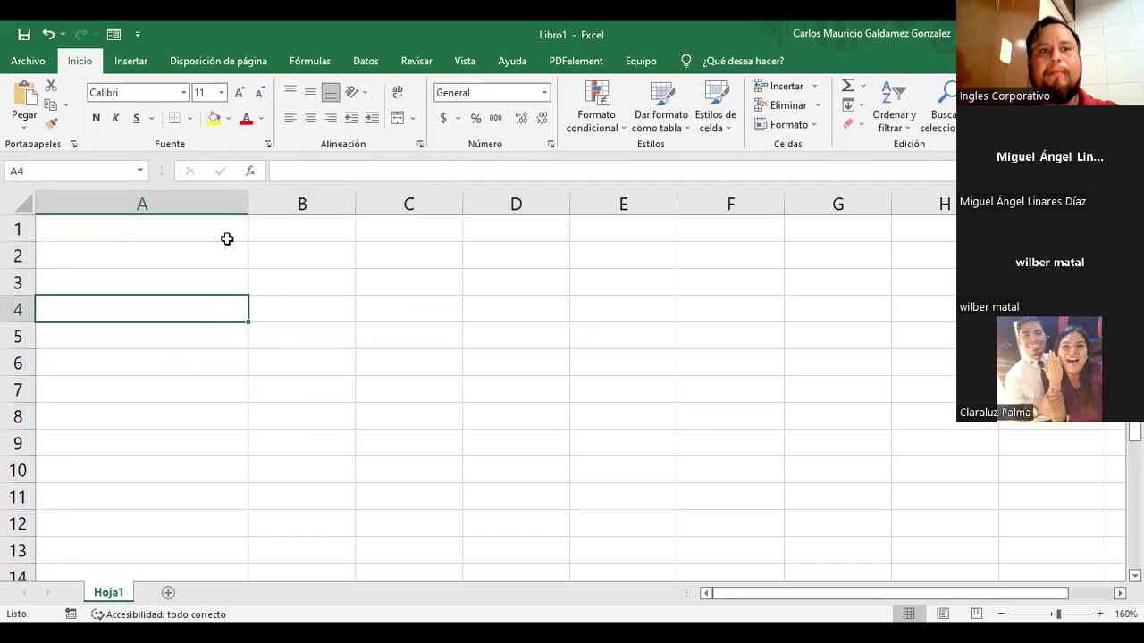
left_click_drag(246, 202, 144, 207)
left_click(115, 235)
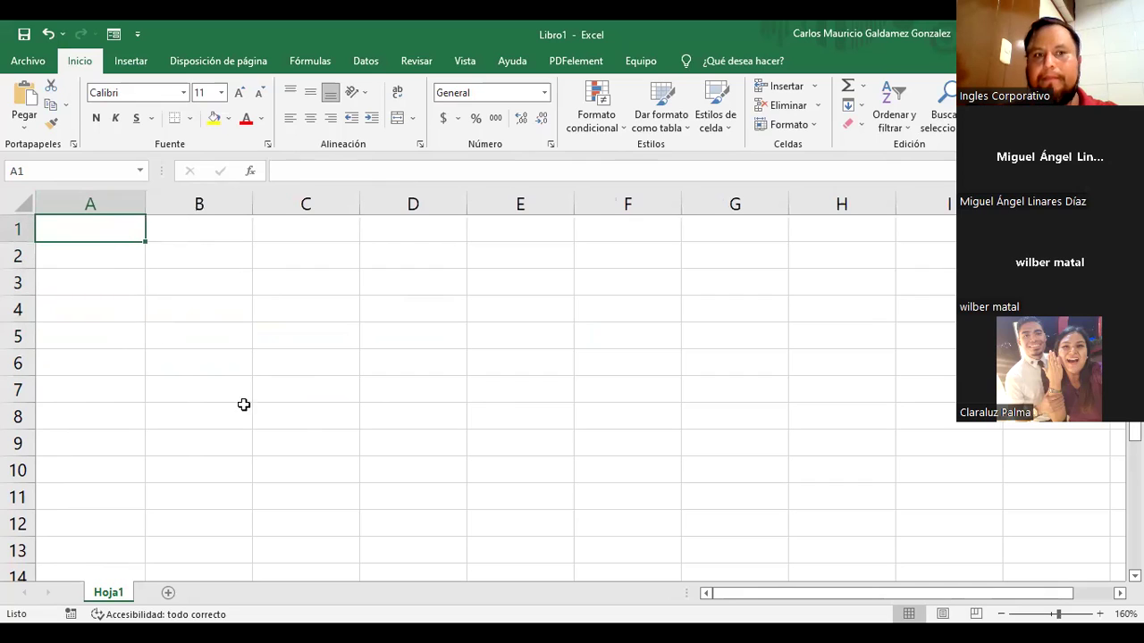